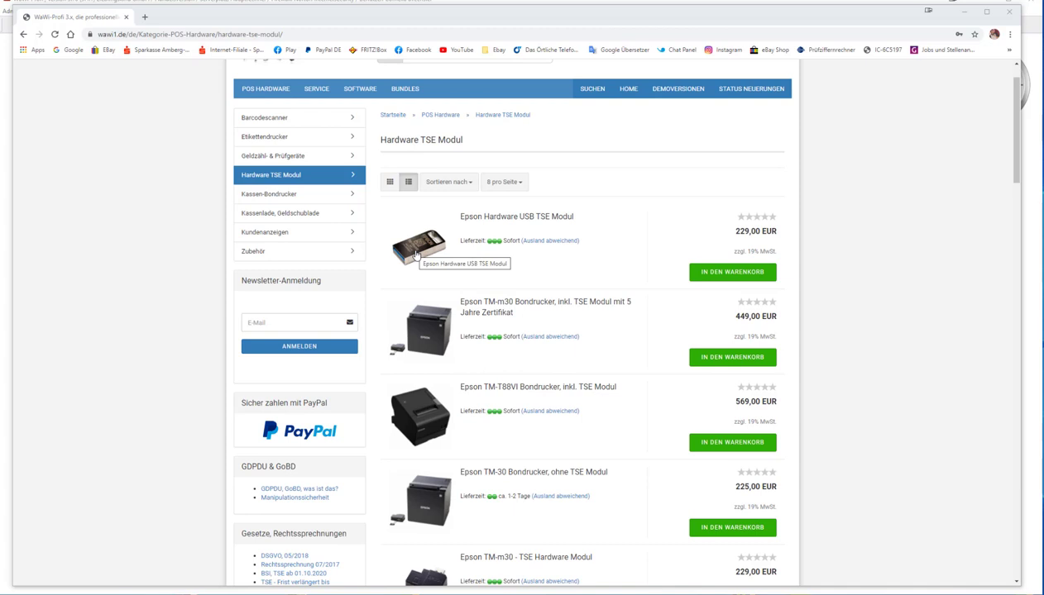
Open the shop's Downloads, Treiber page and download the current EPSON USE-TSE Treiber
scroll(537, 343, "down", 5)
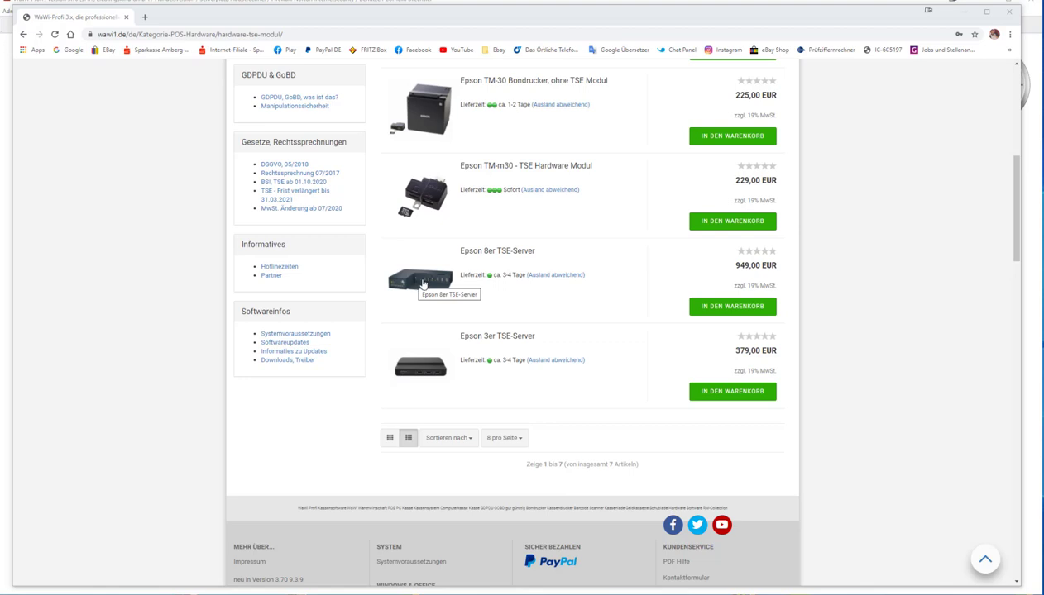
left_click(280, 361)
scroll(562, 390, "down", 9)
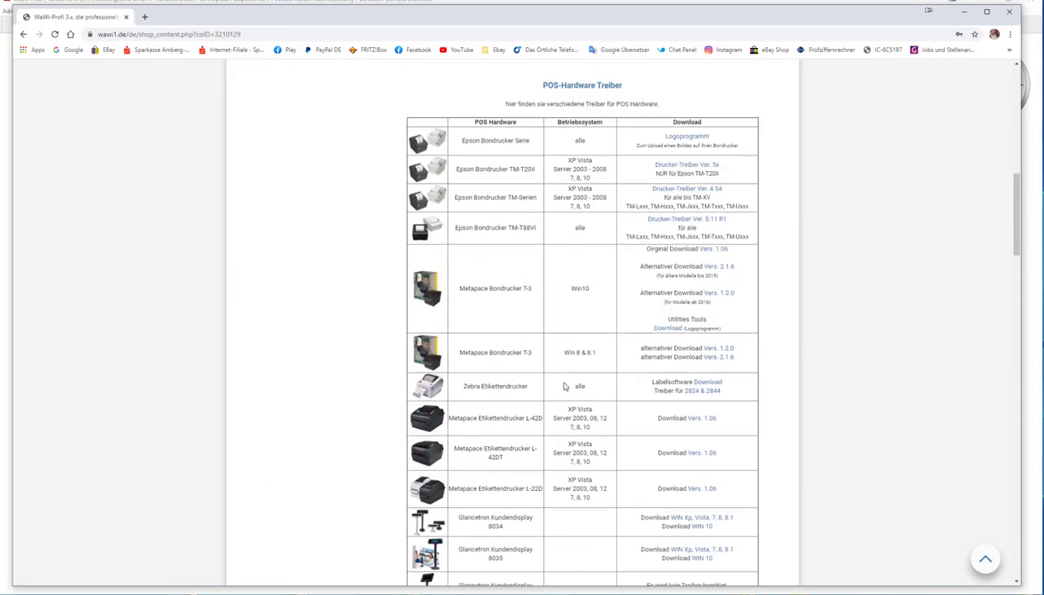
scroll(563, 386, "down", 3)
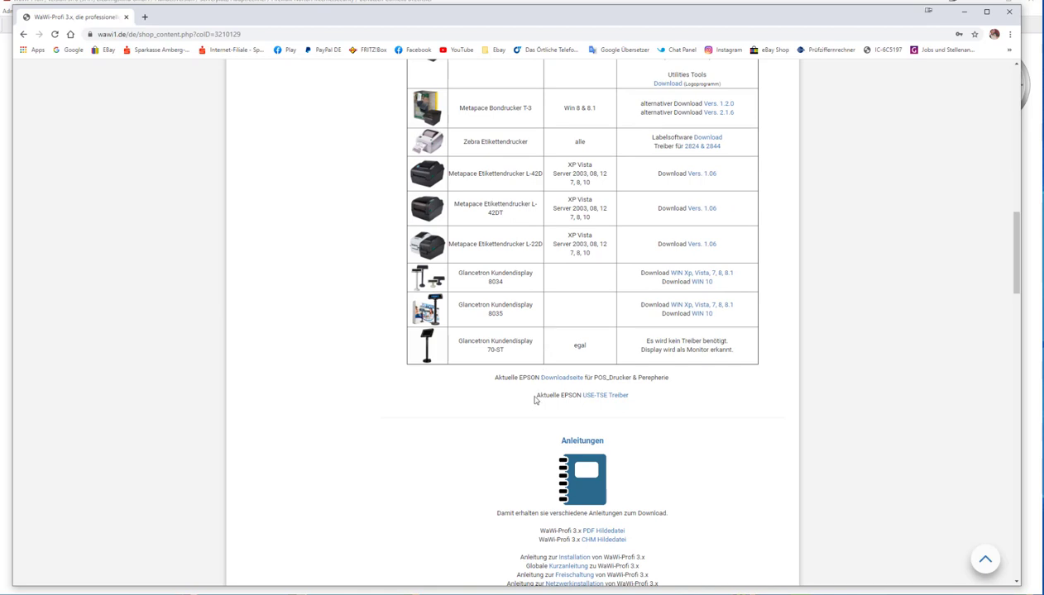
left_click_drag(536, 395, 642, 403)
left_click(654, 402)
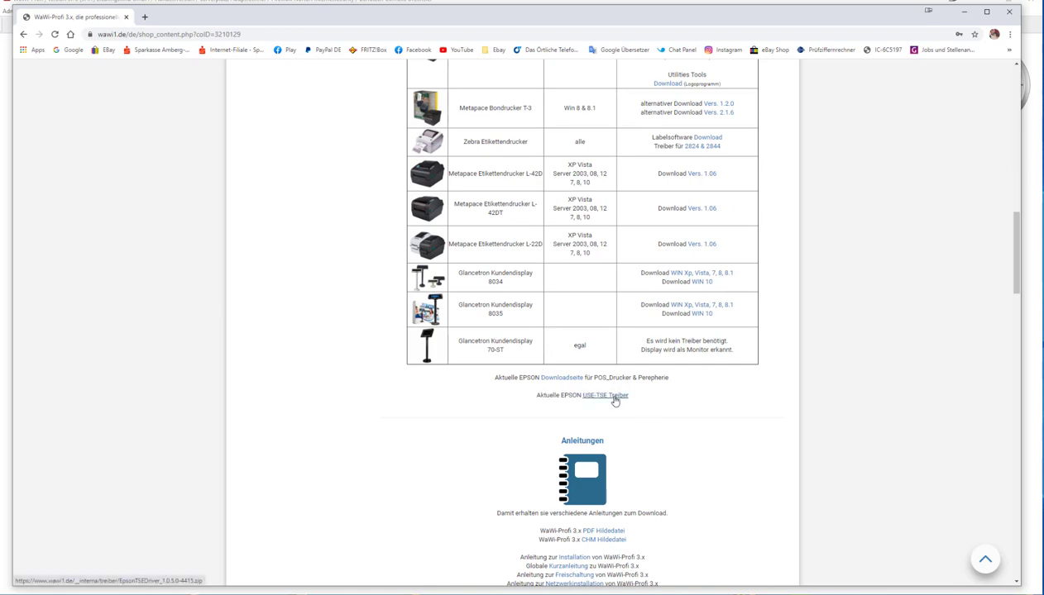
left_click(614, 399)
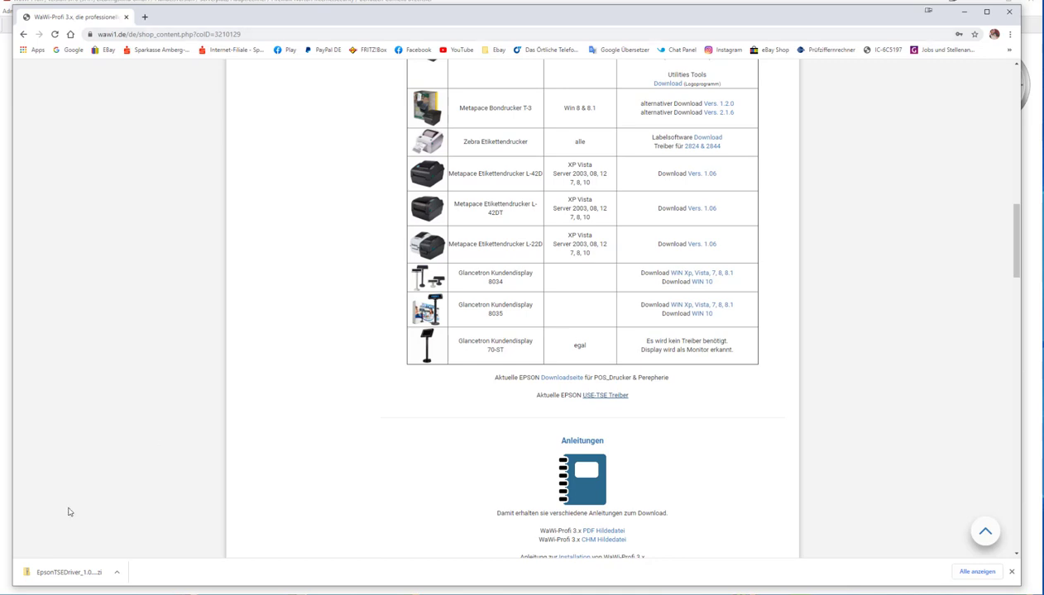
Open the downloaded EpsonTSEDriver archive and run TSEDriverSetup_1.0.5.0 directly without extracting the files
left_click(117, 574)
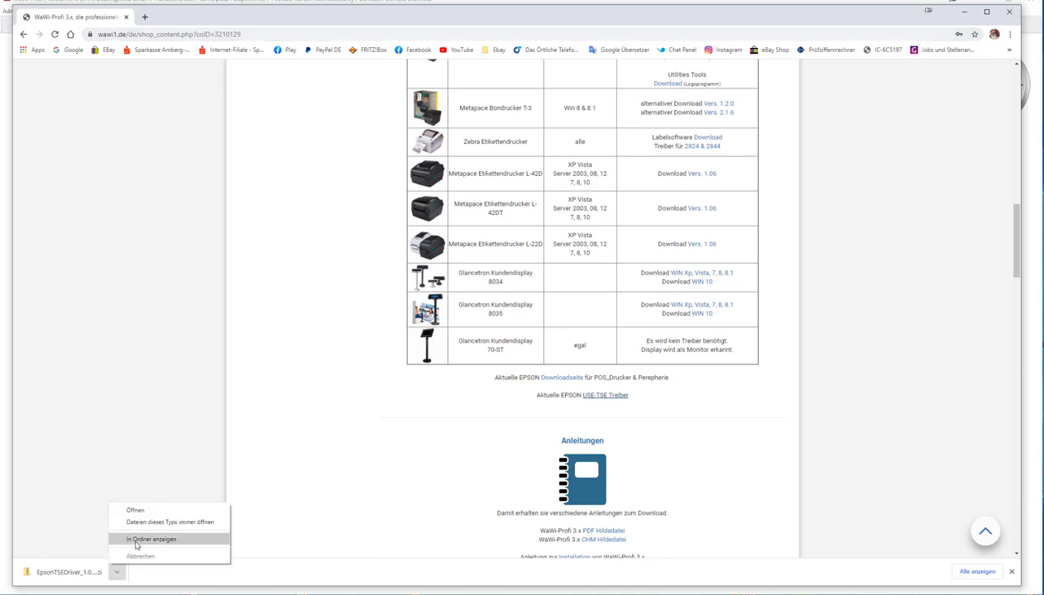
left_click(139, 514)
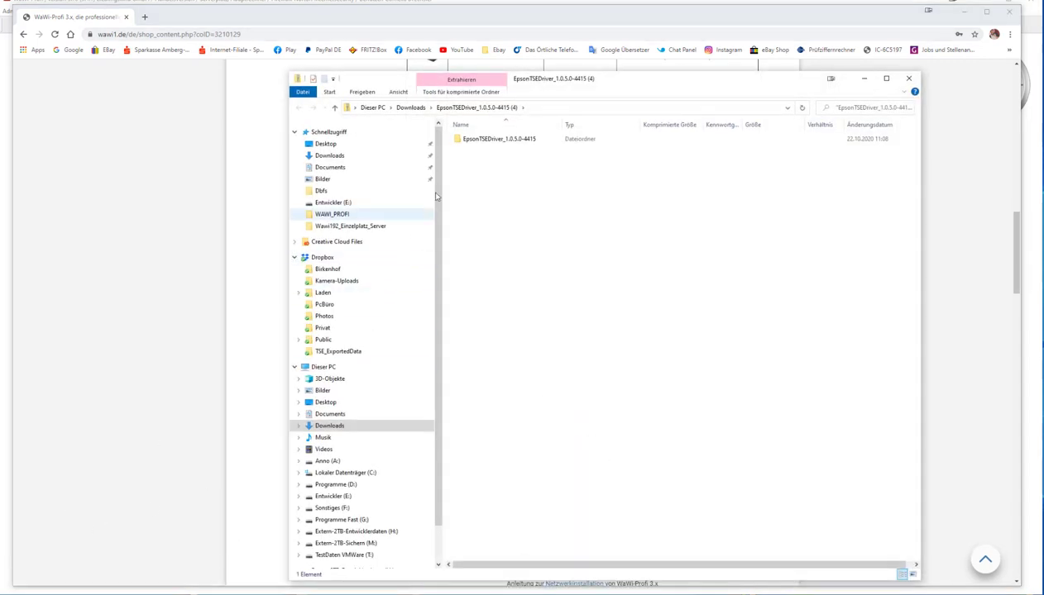
double_click(471, 141)
double_click(473, 149)
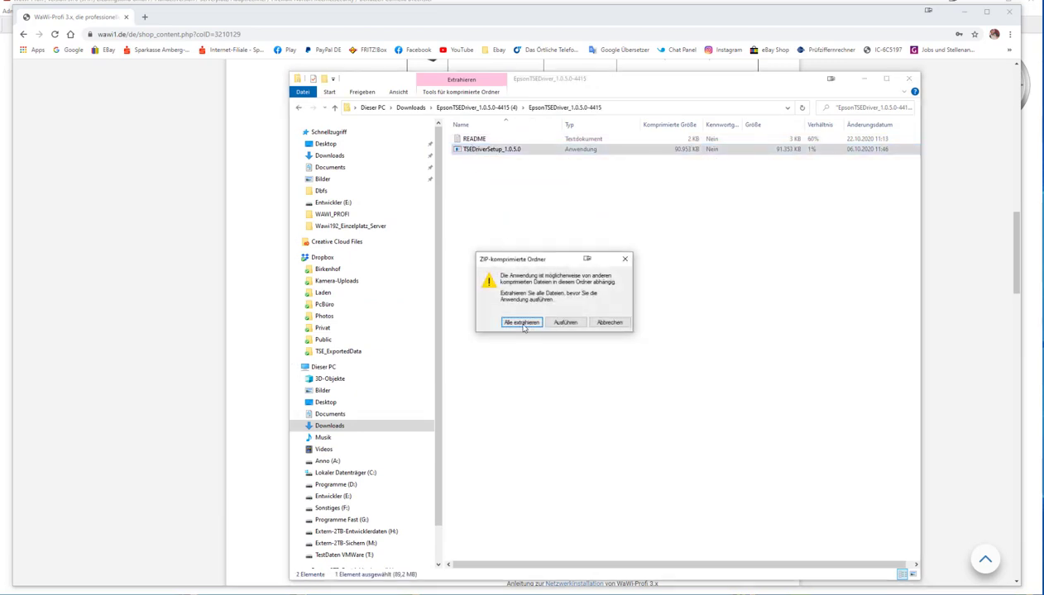
left_click(566, 324)
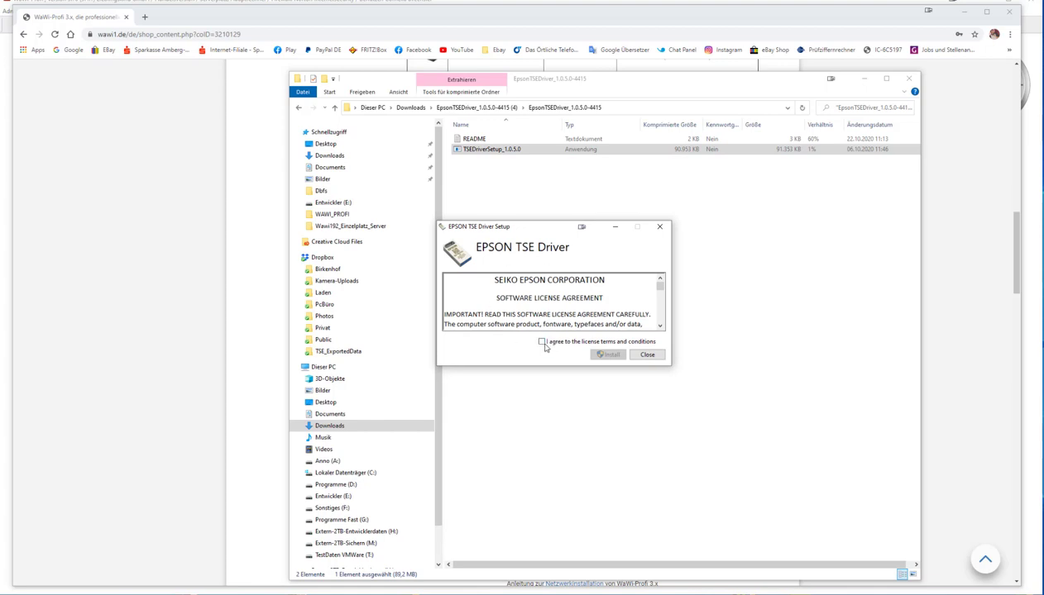
Cancel the EPSON TSE Driver setup and close the archive's folder window
left_click(649, 355)
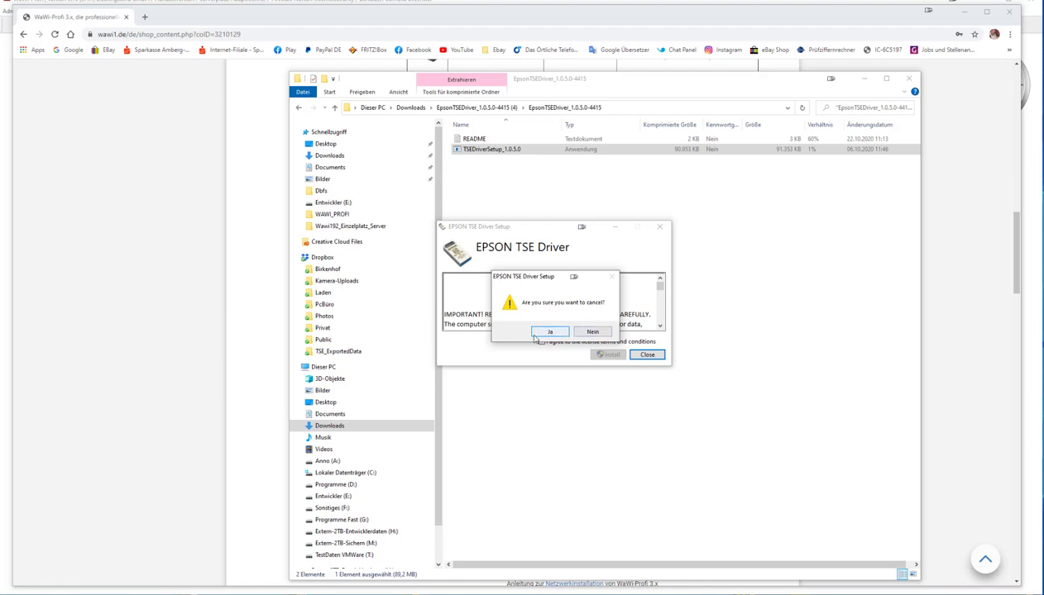
left_click(545, 332)
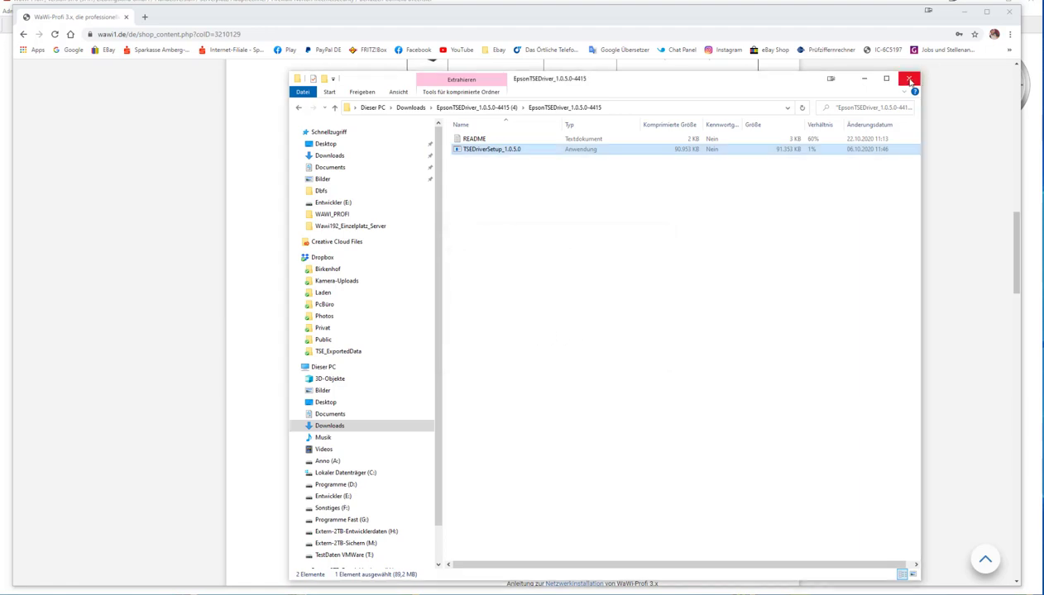
left_click(909, 79)
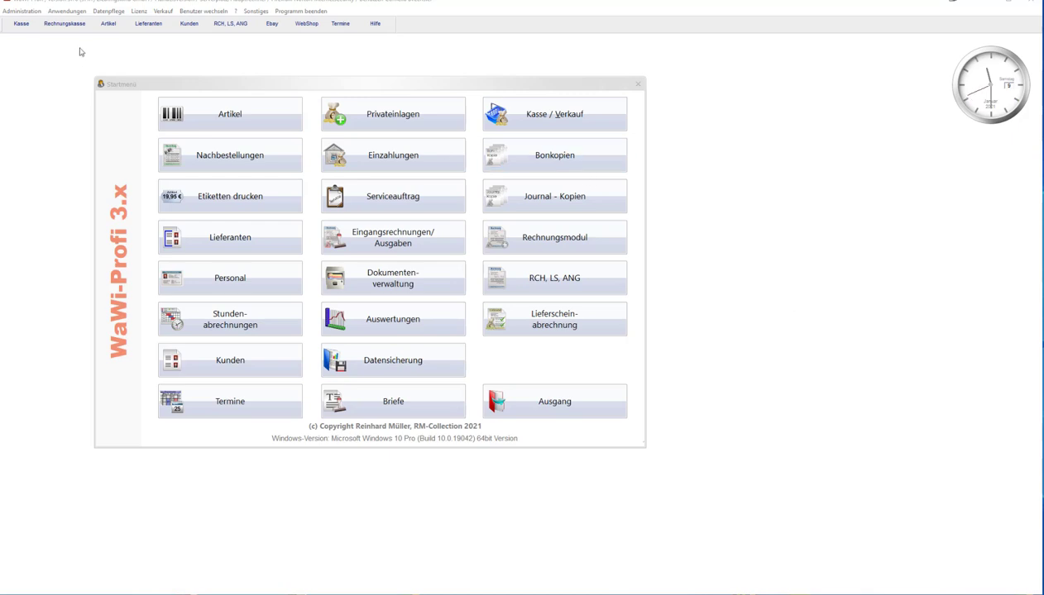
In WaWi-Profi, open the TSE hardware section of the system settings and start the TSE configuration
left_click(20, 10)
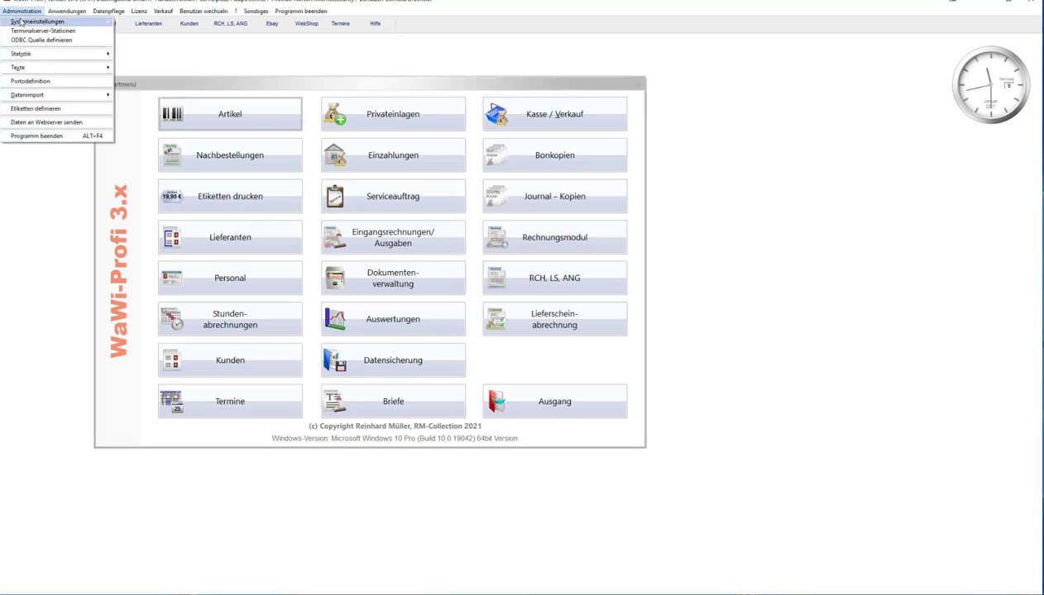
mouse_move(82, 22)
left_click(140, 23)
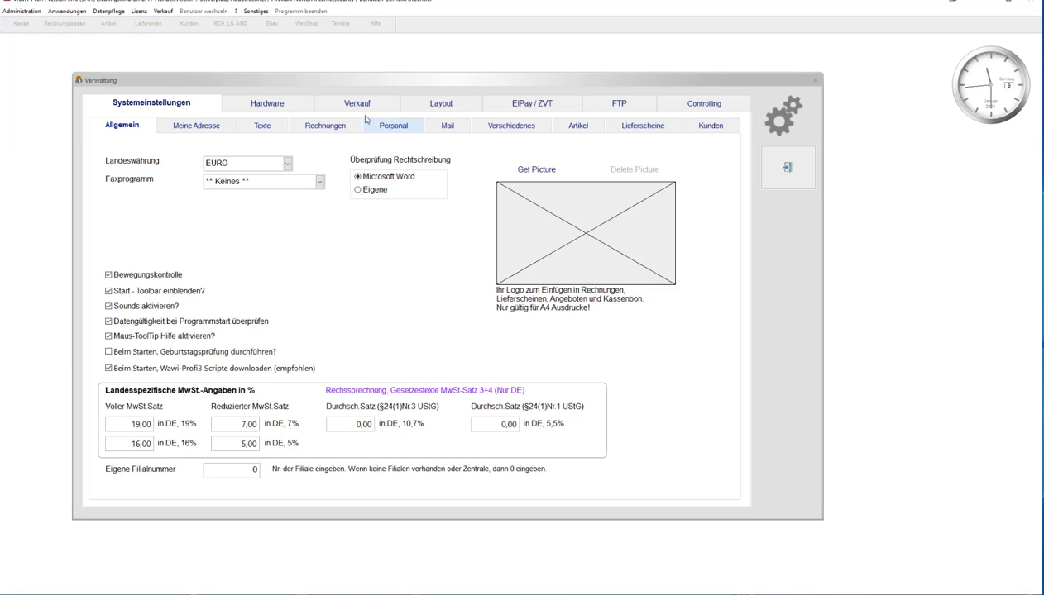
left_click(281, 108)
left_click(717, 130)
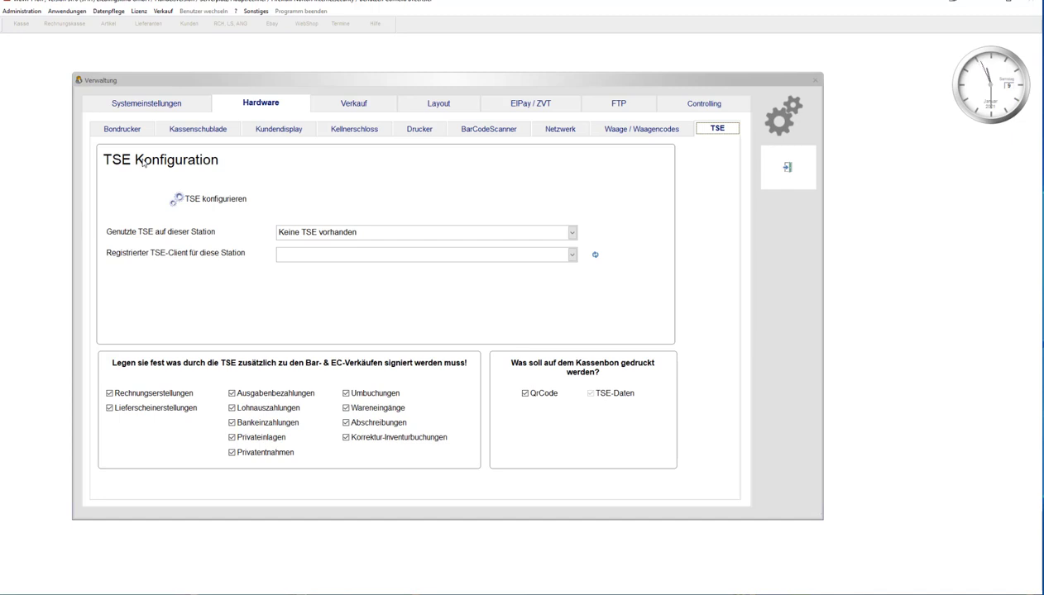
left_click(243, 206)
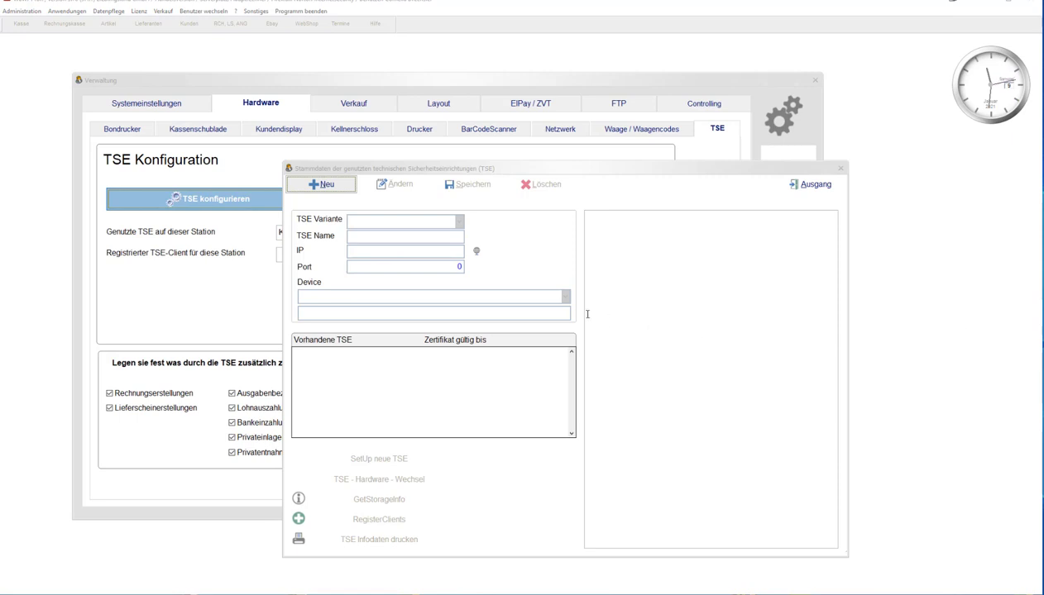
Create a new TSE record with the variant Epson USB TSE and the name TSEKasse1
left_click(334, 187)
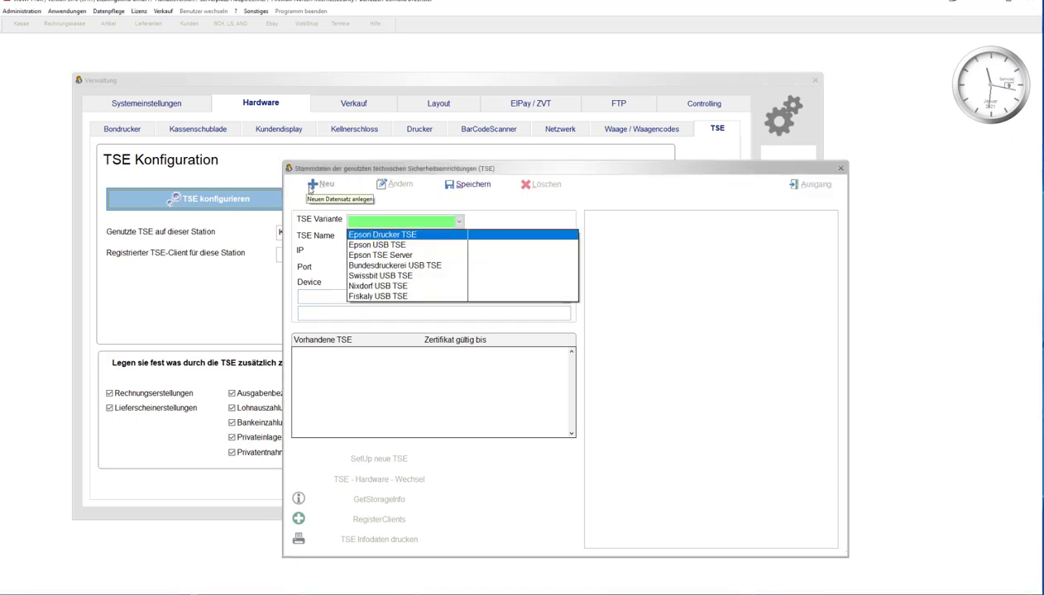
left_click(399, 249)
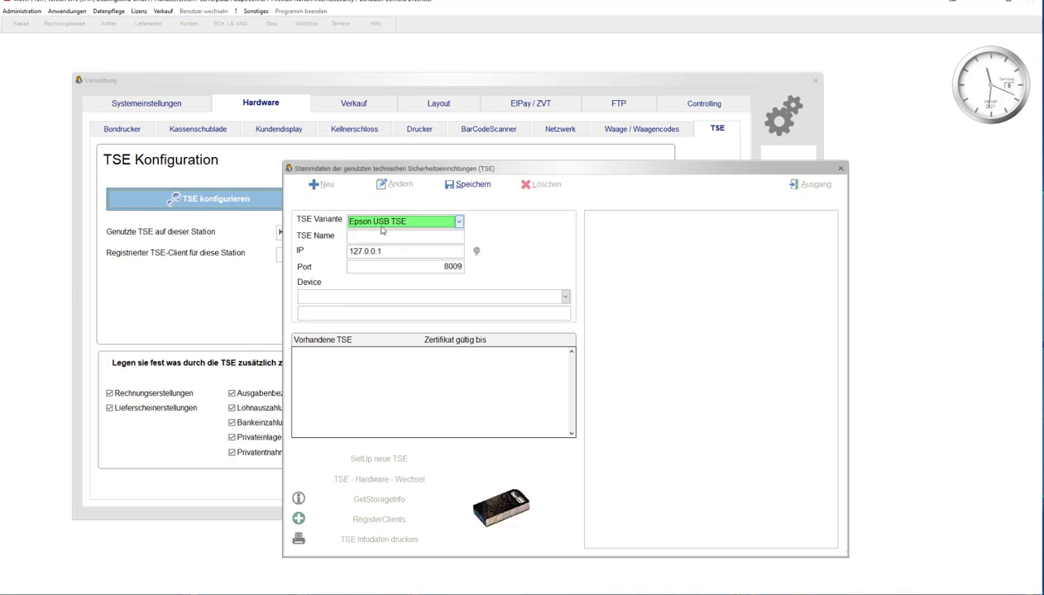
left_click(363, 236)
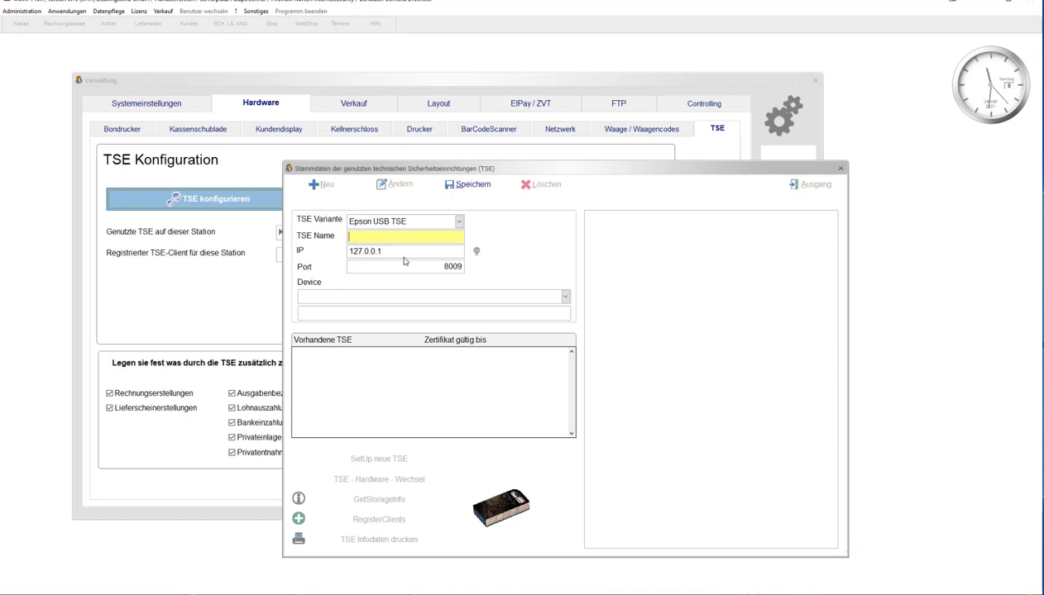
type("TSEKasse1")
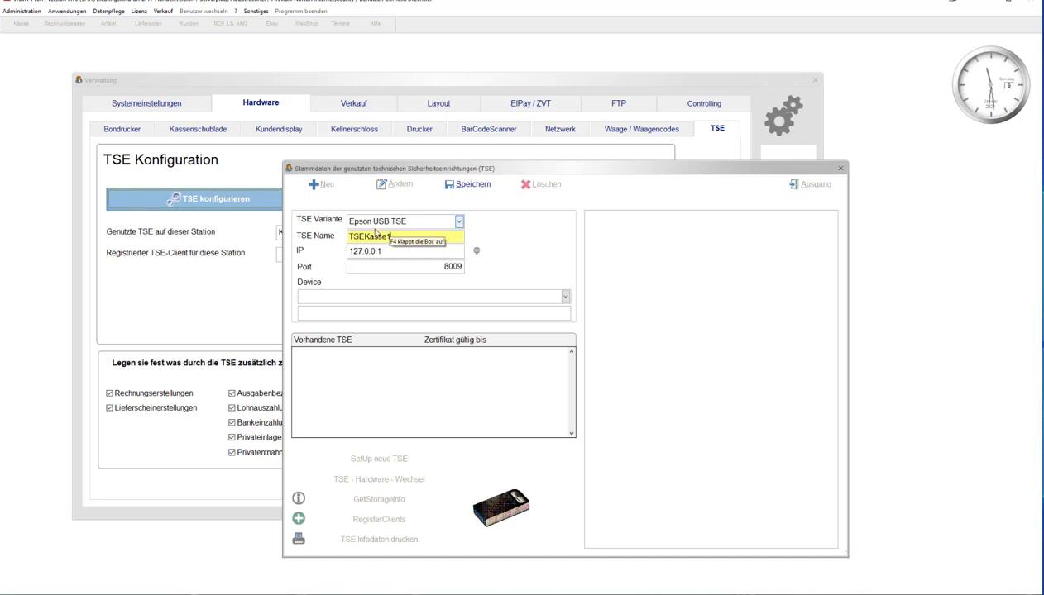
key("Tab")
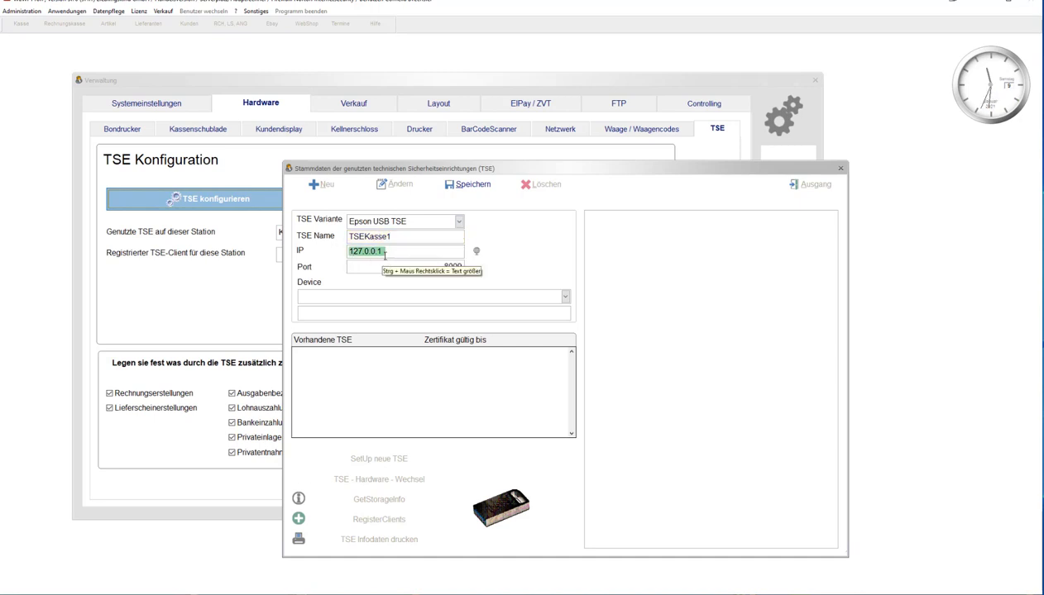
Go through the preset IP and port of the TSE record and select local_TSE as its device
left_click(360, 250)
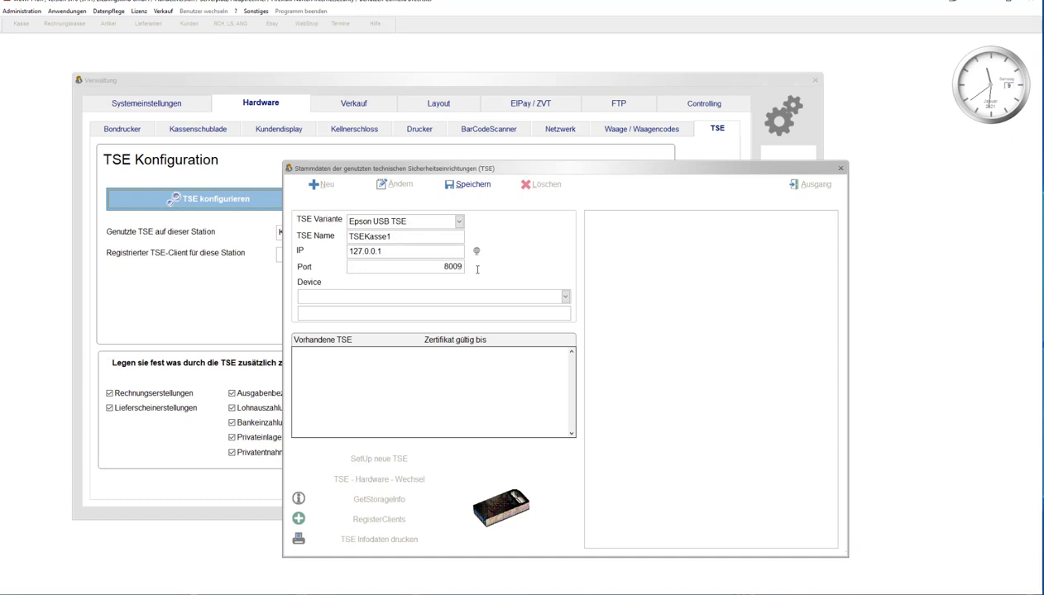
left_click(452, 266)
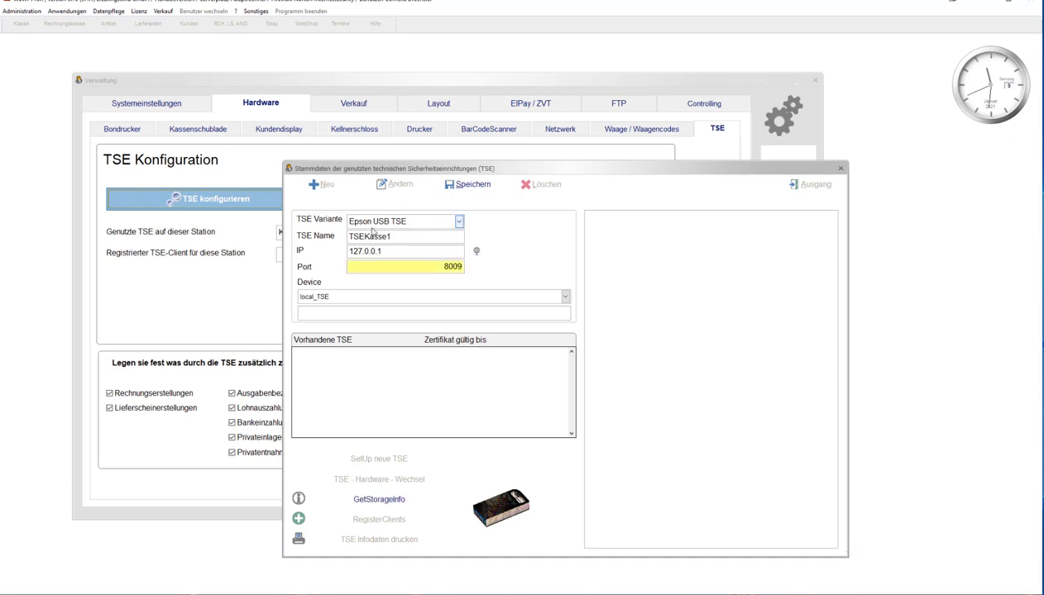
left_click_drag(393, 238, 345, 238)
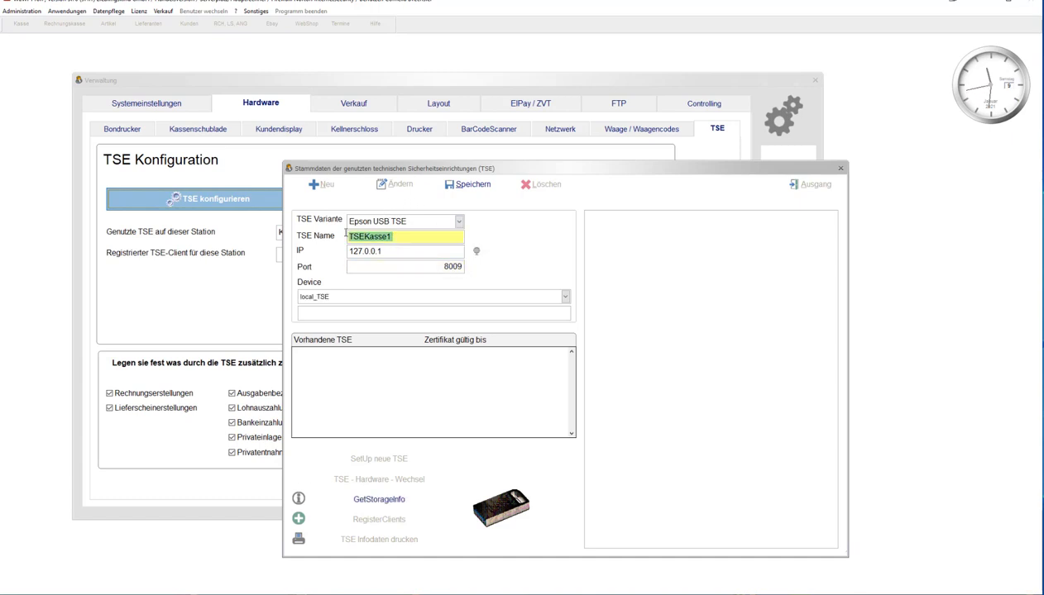
left_click(379, 267)
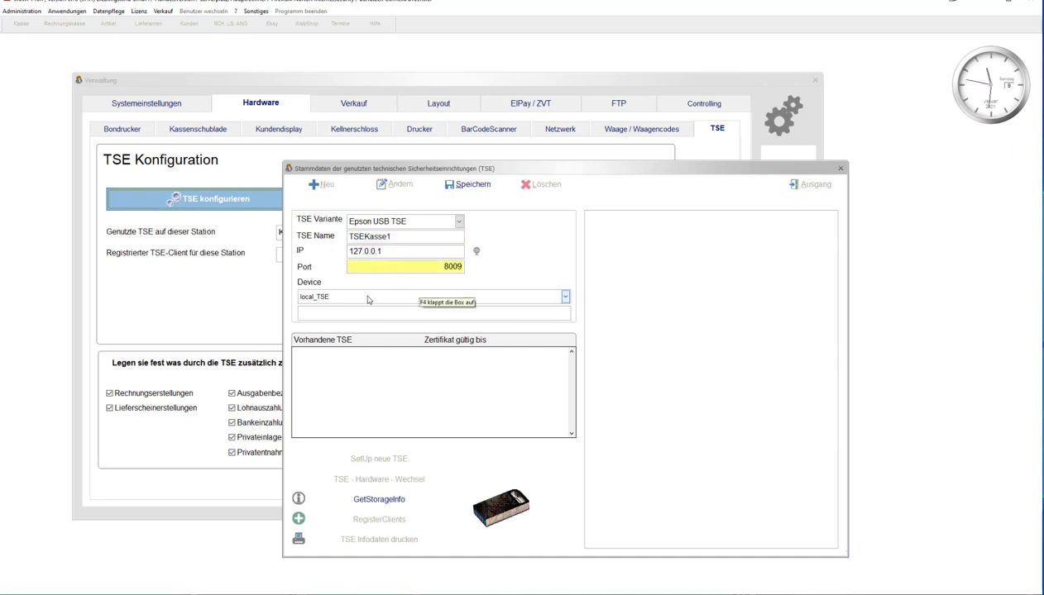
left_click(312, 291)
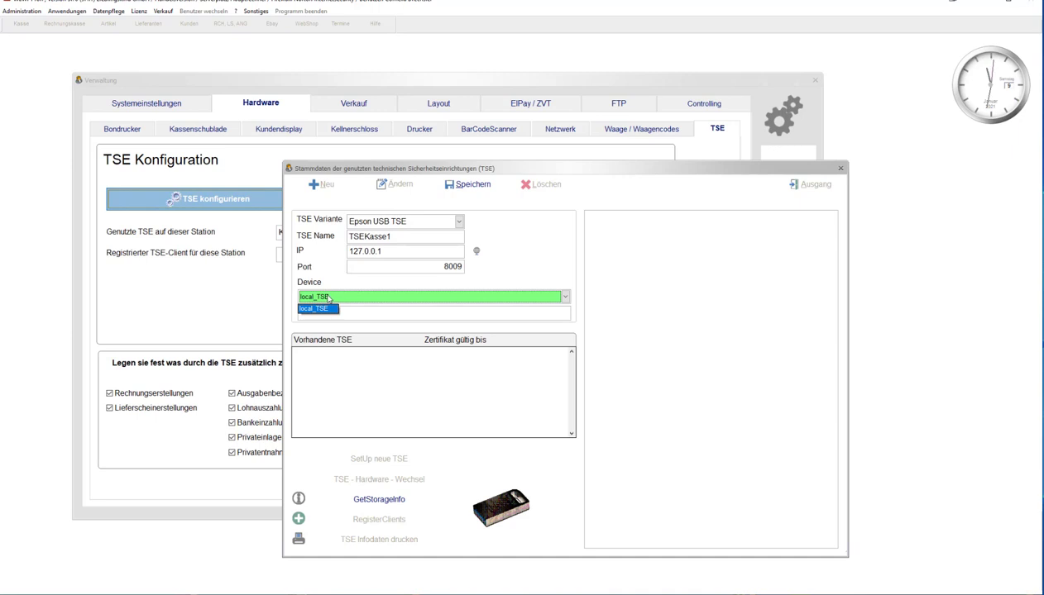
left_click(329, 307)
left_click_drag(335, 311, 285, 311)
left_click(355, 316)
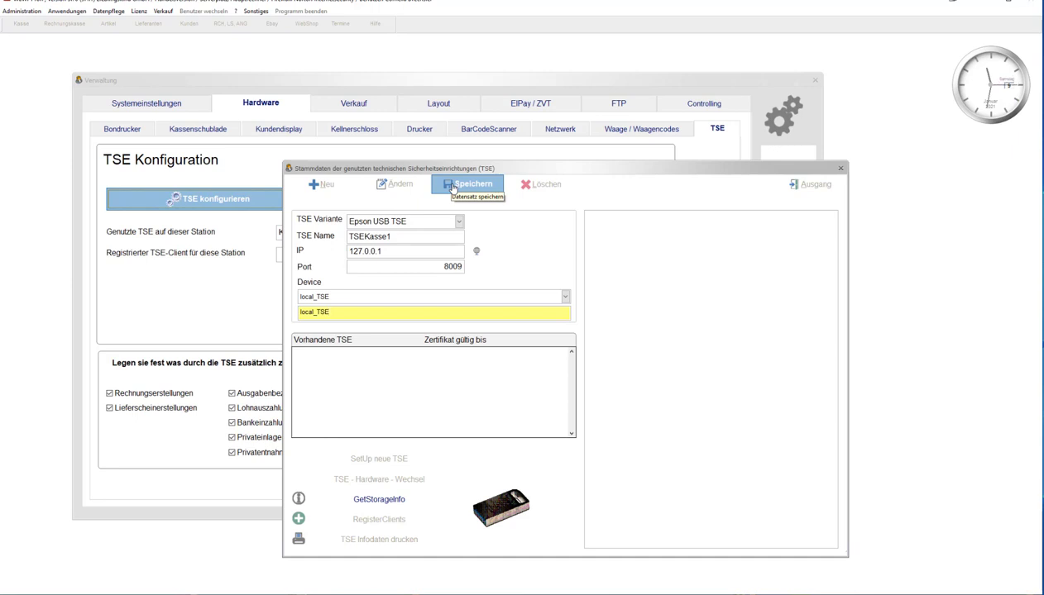
Change the TSE variant to Epson Drucker TSE and add "Drucker" to the TSE name
left_click(459, 222)
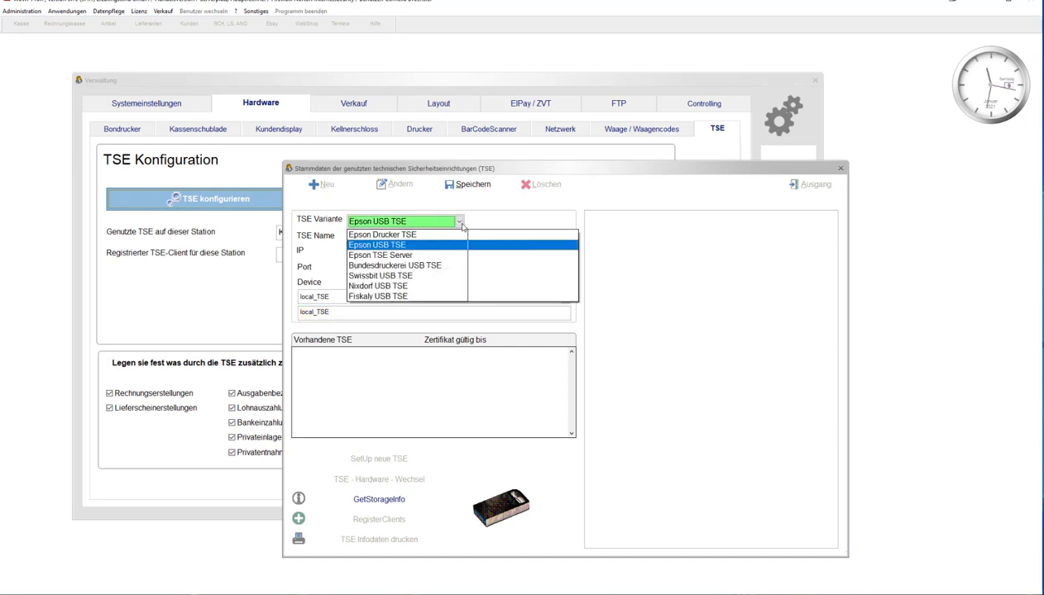
left_click(428, 235)
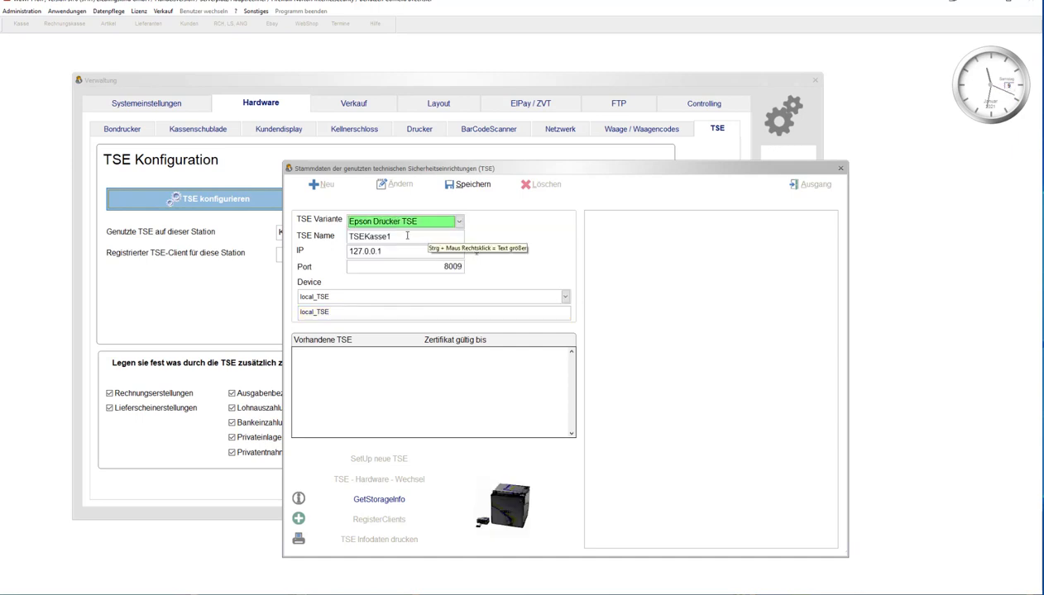
left_click(407, 236)
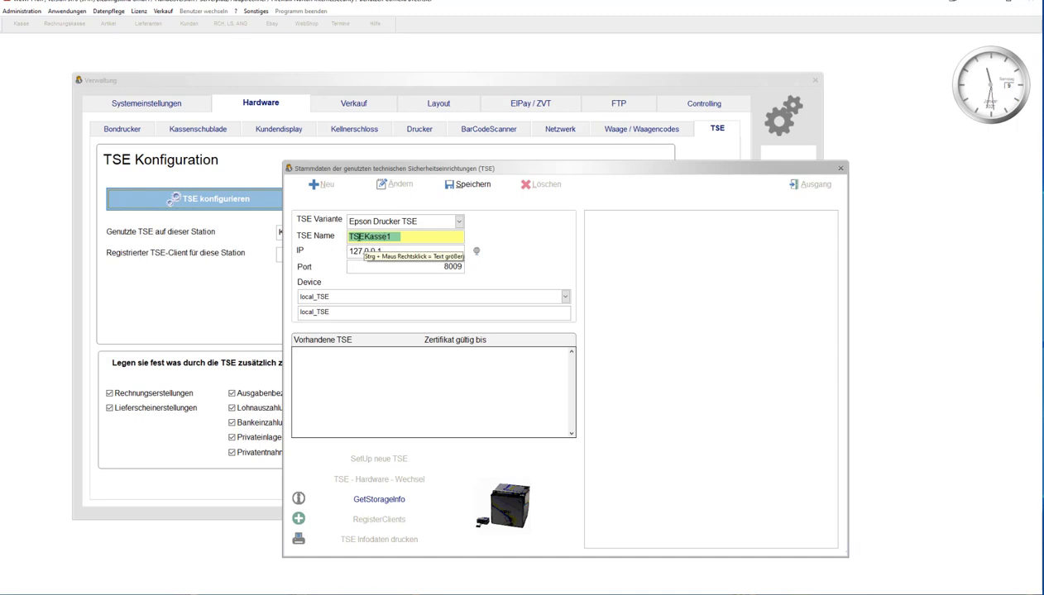
left_click(365, 237)
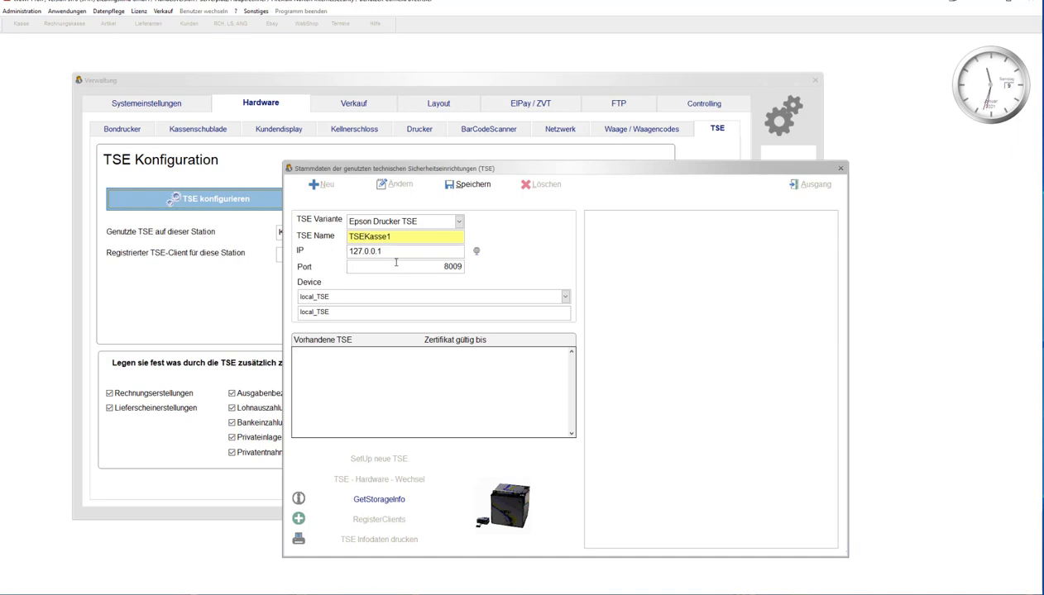
type("Drucker")
left_click(388, 251)
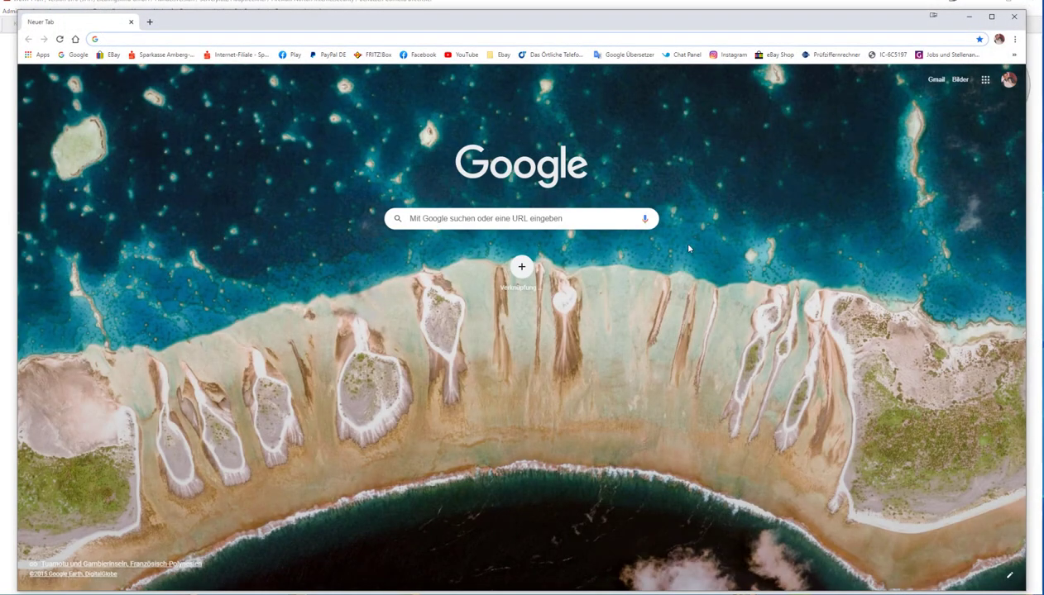
Switch to the browser and return to the shop's Hardware TSE Modul category to view the Epson TSE printers
left_click(965, 16)
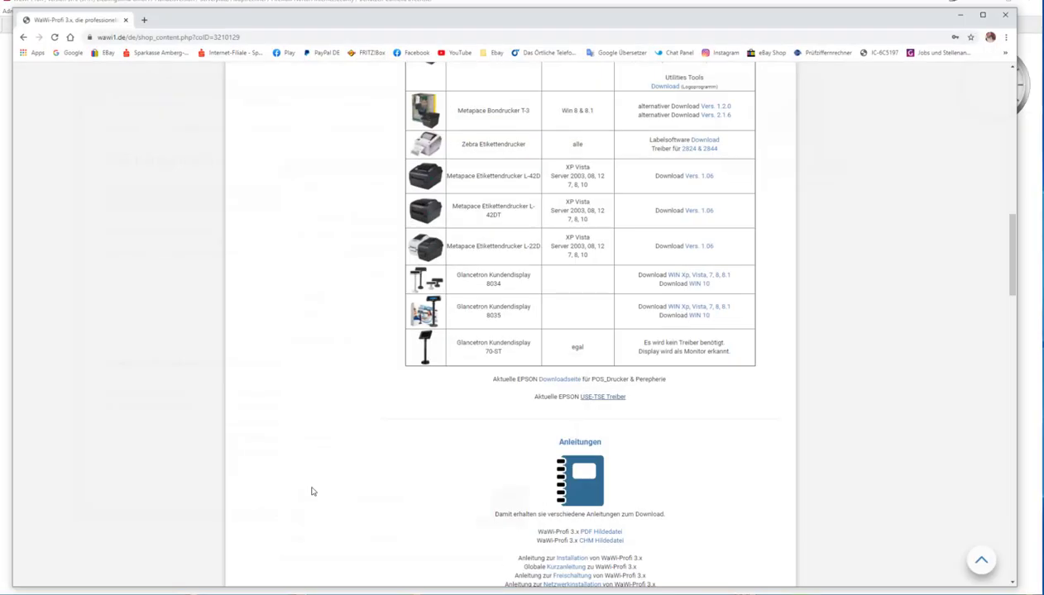
scroll(312, 492, "up", 5)
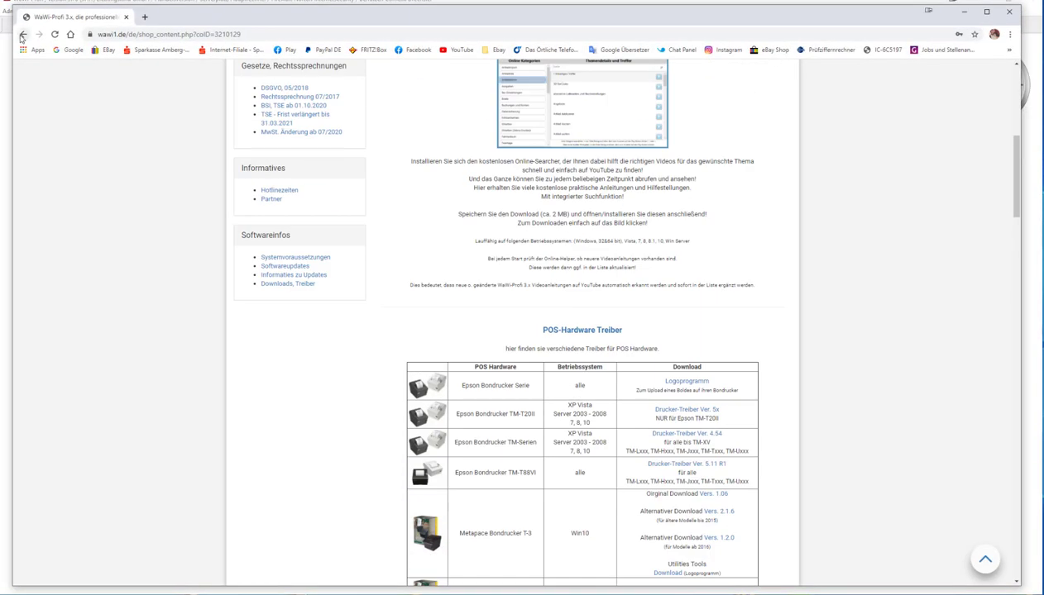
left_click(22, 35)
scroll(545, 331, "up", 3)
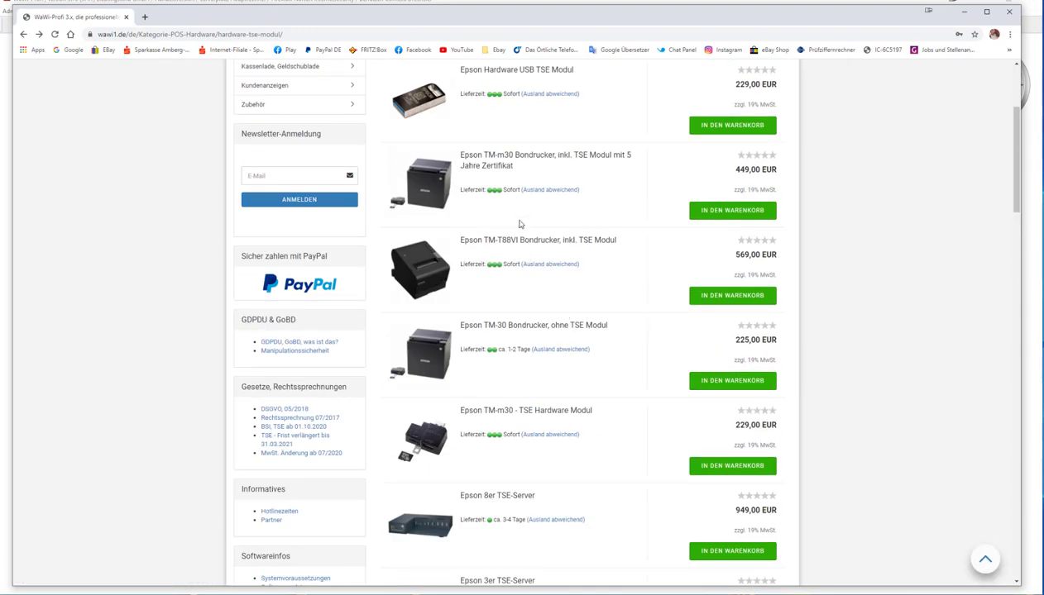
Open the shop page of the Epson TM-T88VI receipt printer with TSE module and view its enlarged product picture
left_click(588, 350)
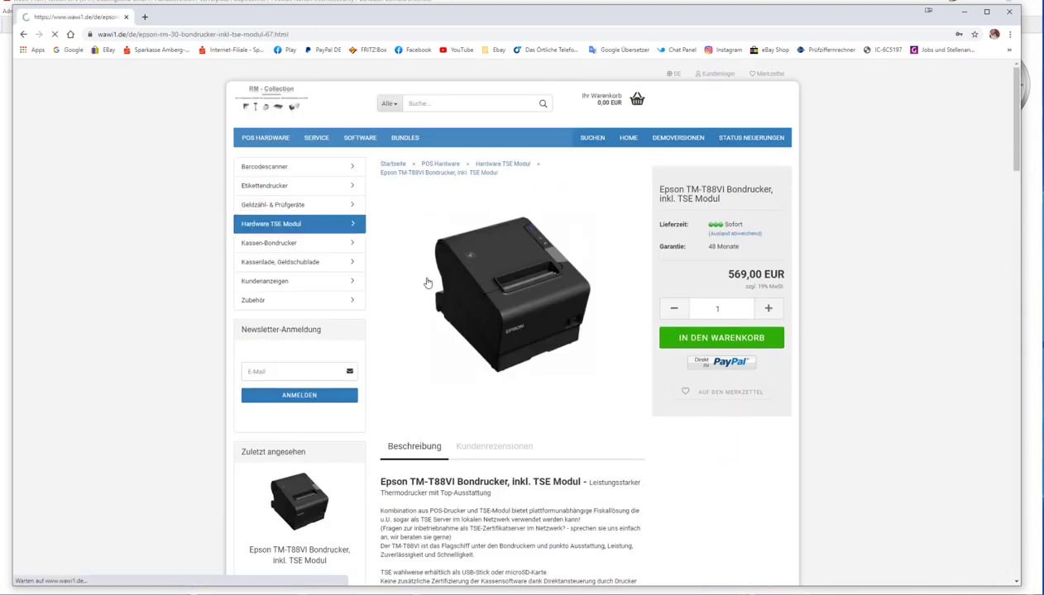
left_click(437, 298)
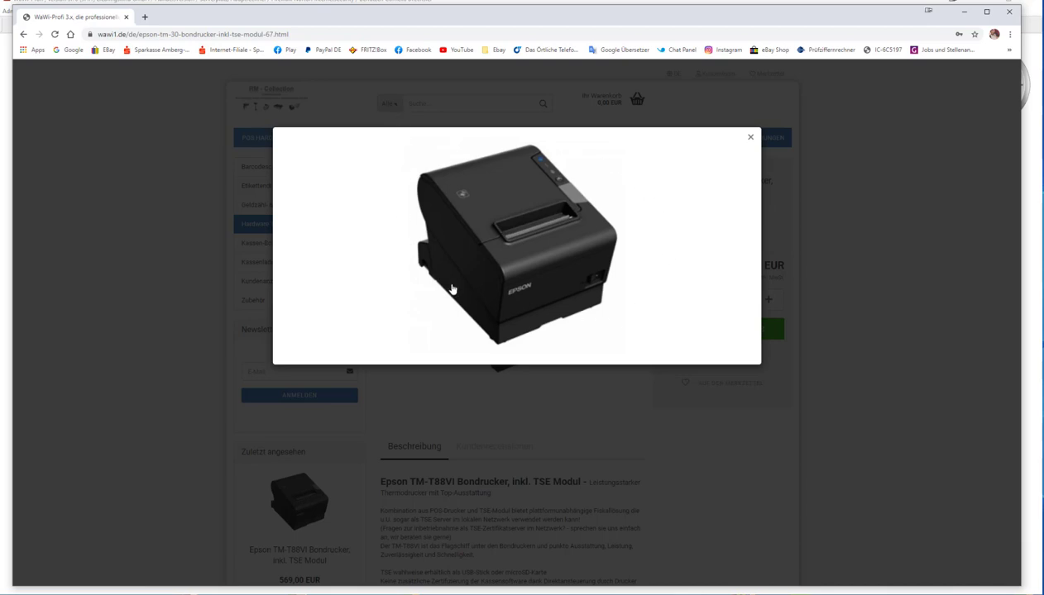
left_click(750, 137)
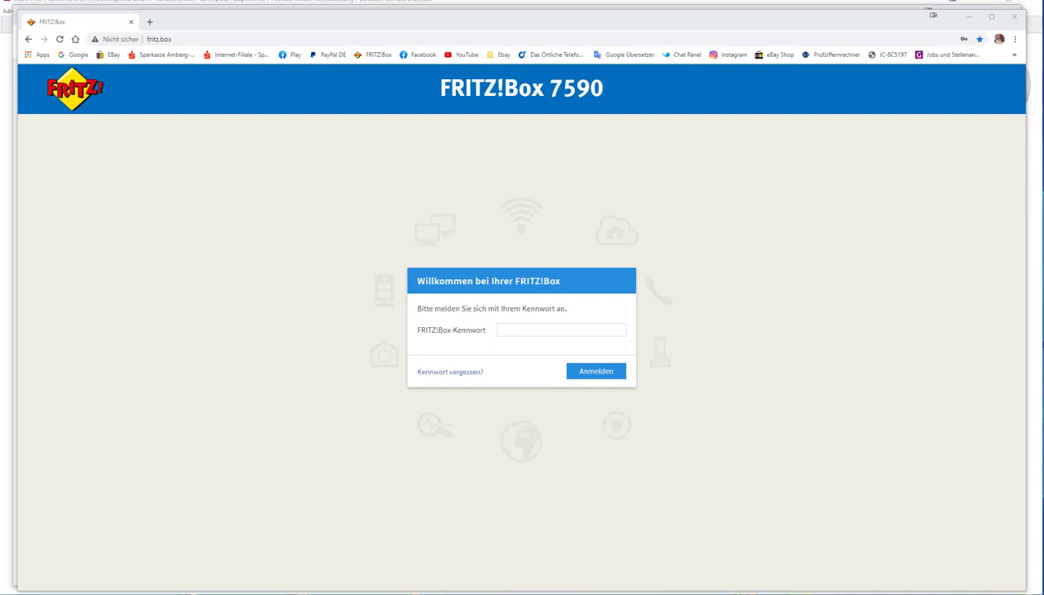
Log in to the FRITZ!Box with its password and open the home network's list of network connections
left_click(515, 330)
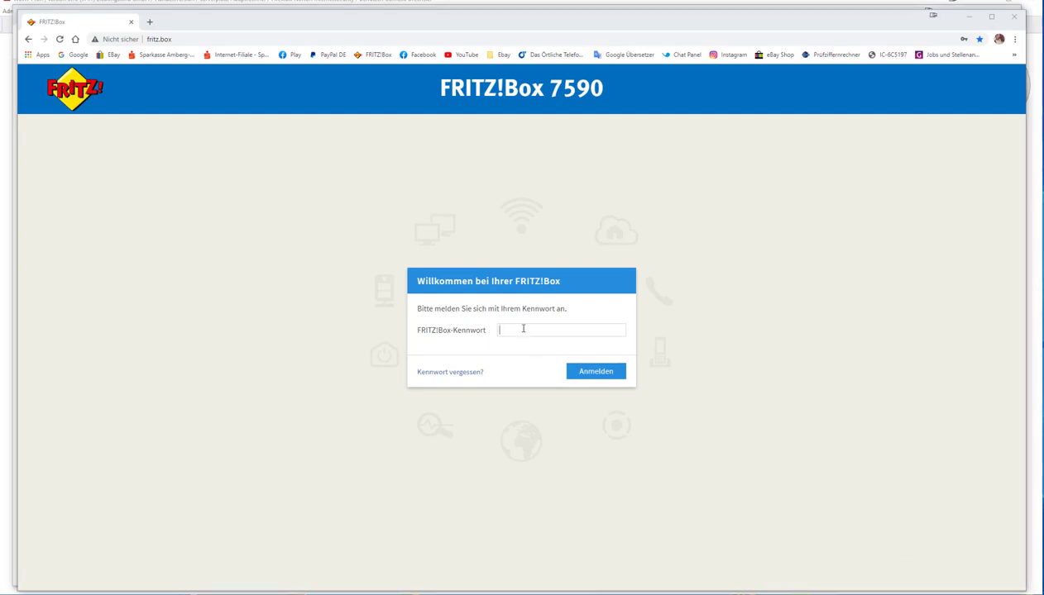
left_click(534, 360)
left_click(612, 372)
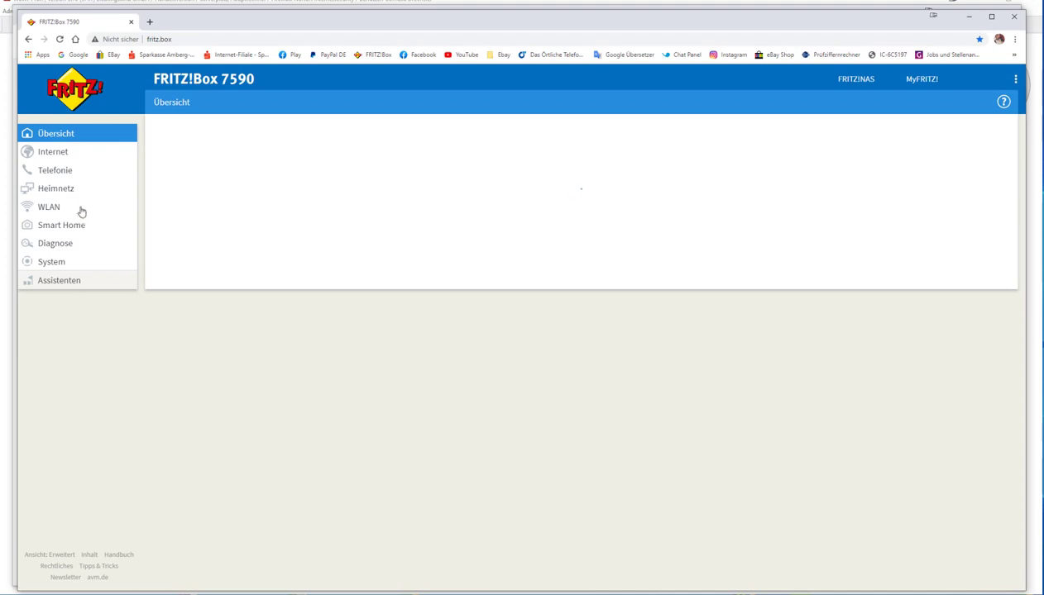
left_click(58, 190)
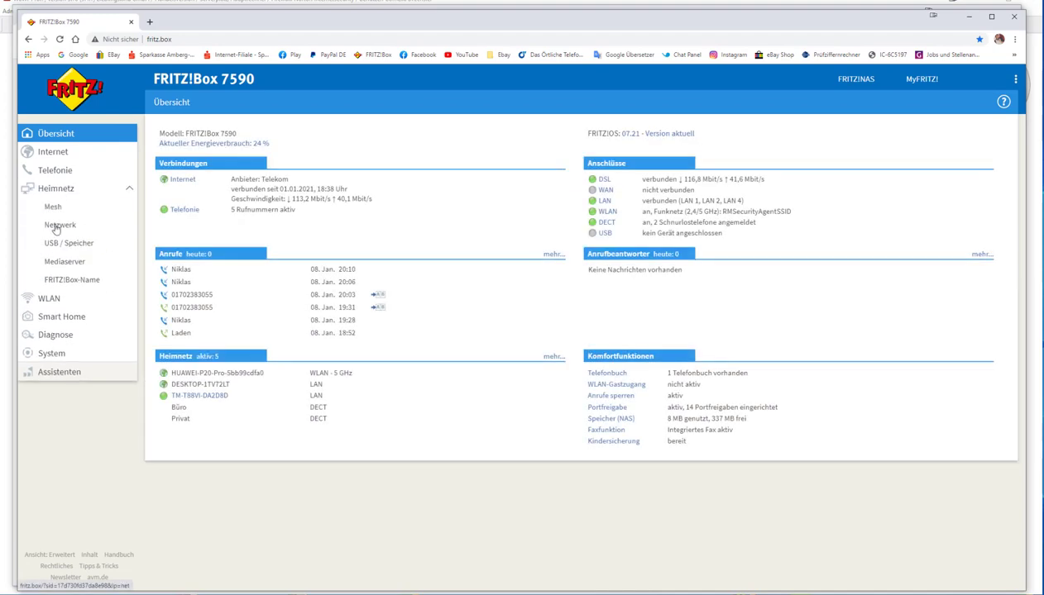
left_click(58, 225)
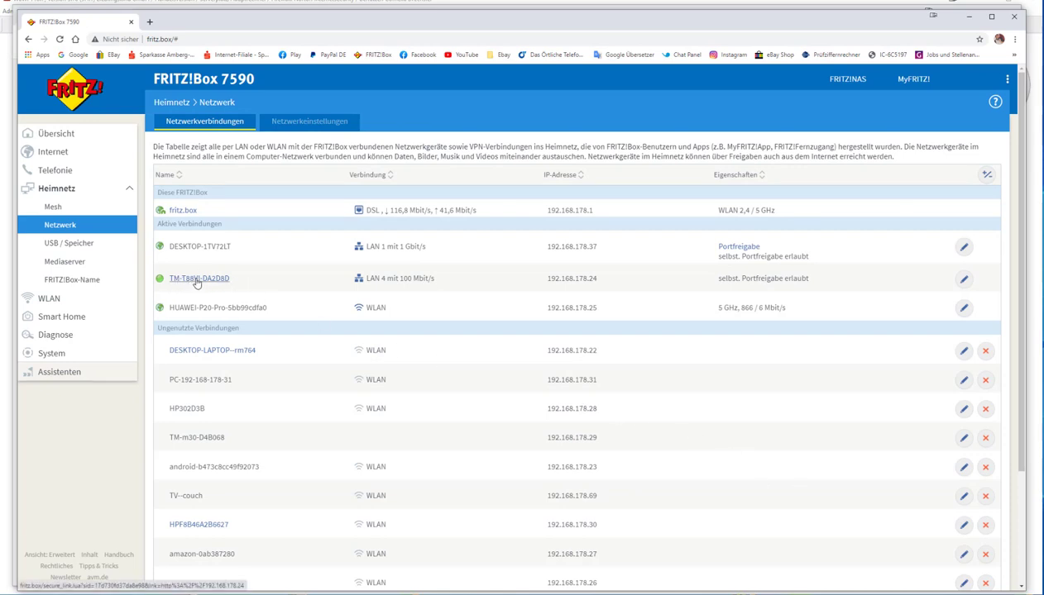
Copy the IP address of the TM-T88VI printer from the active network connections
mouse_move(578, 274)
left_mouse_down()
mouse_move(554, 283)
mouse_move(598, 283)
mouse_move(547, 281)
mouse_move(593, 278)
left_mouse_up()
key("ctrl+c")
left_click(548, 279)
right_click(591, 279)
left_click(596, 286)
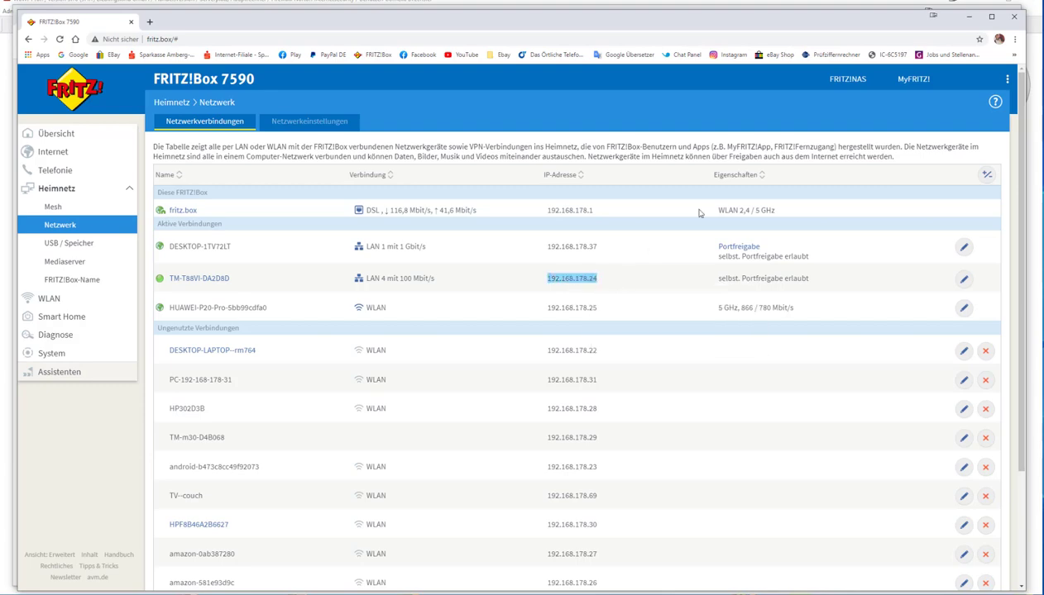
Switch back to WaWi-Profi and replace the printer TSE record's IP with 192.168.178.24
left_click(969, 17)
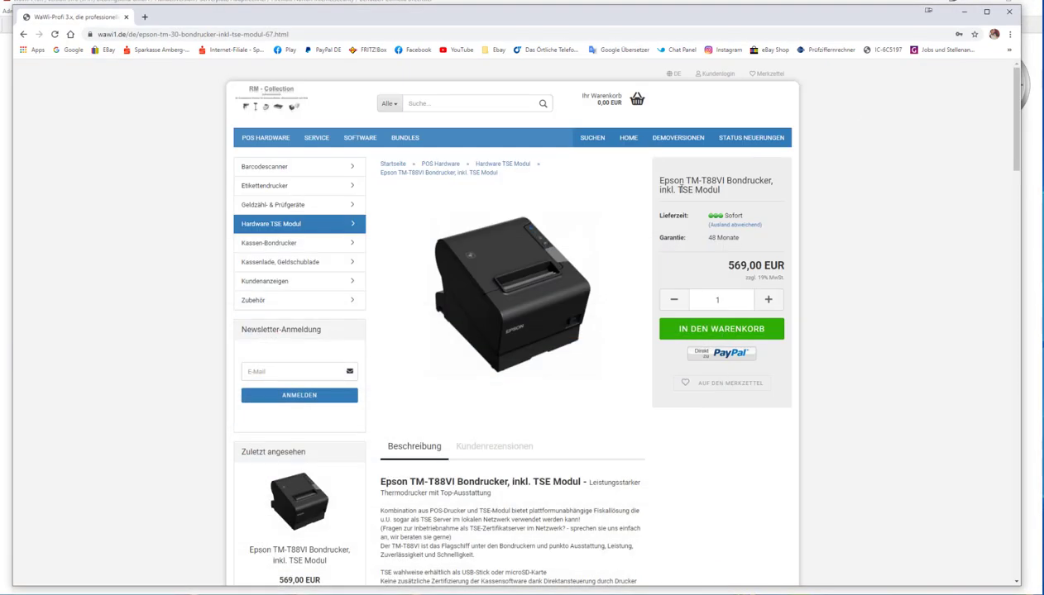
left_click(956, 16)
left_click(407, 248)
double_click(407, 248)
key("ctrl+v")
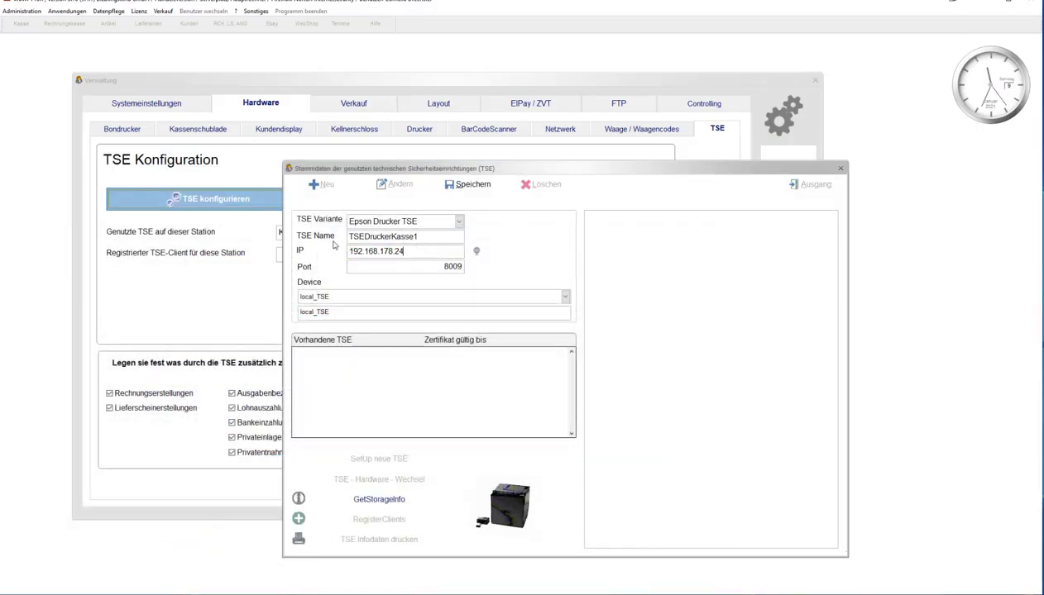
Keep port 8009, choose local_TSE as the printer TSE's device and save the new record
left_click(384, 266)
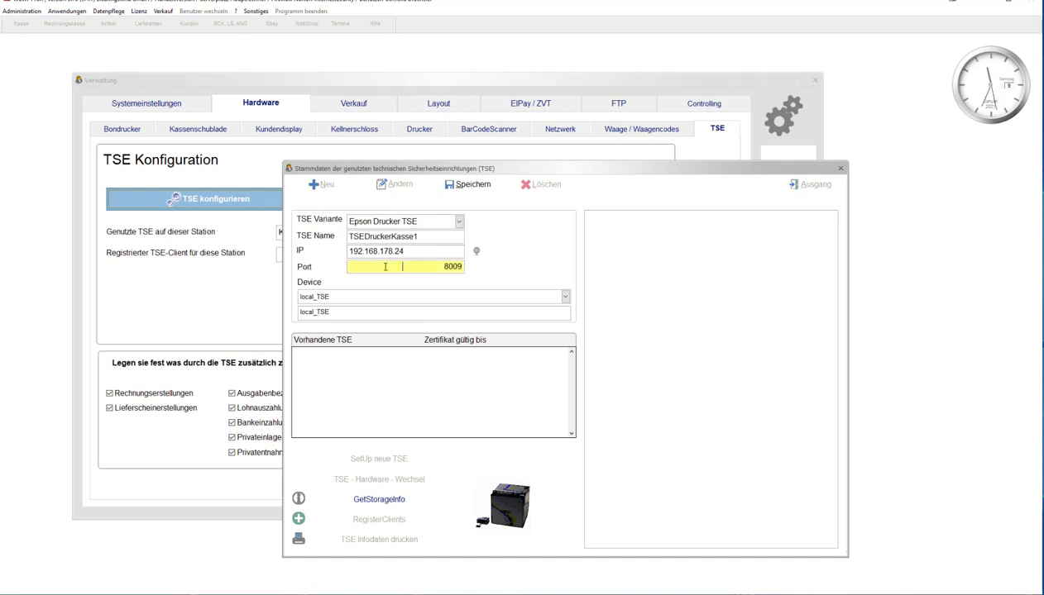
left_click(362, 298)
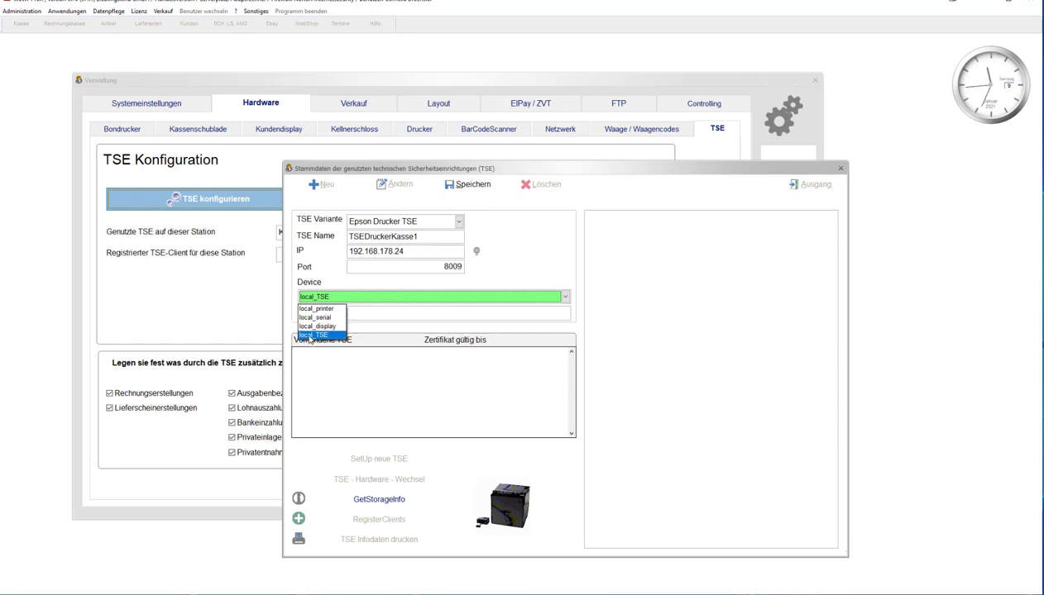
left_click(310, 337)
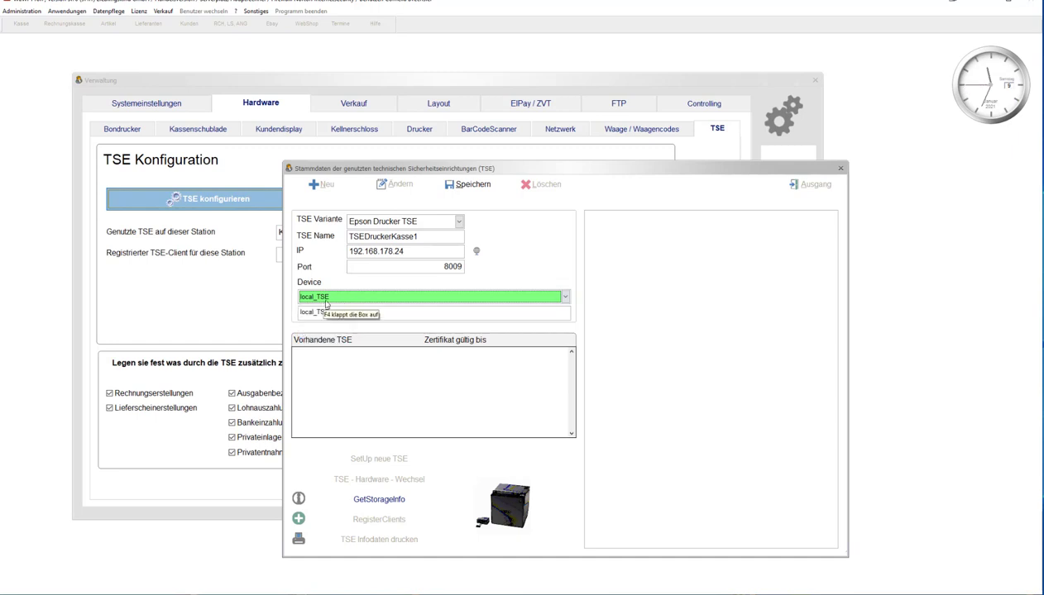
left_click(332, 312)
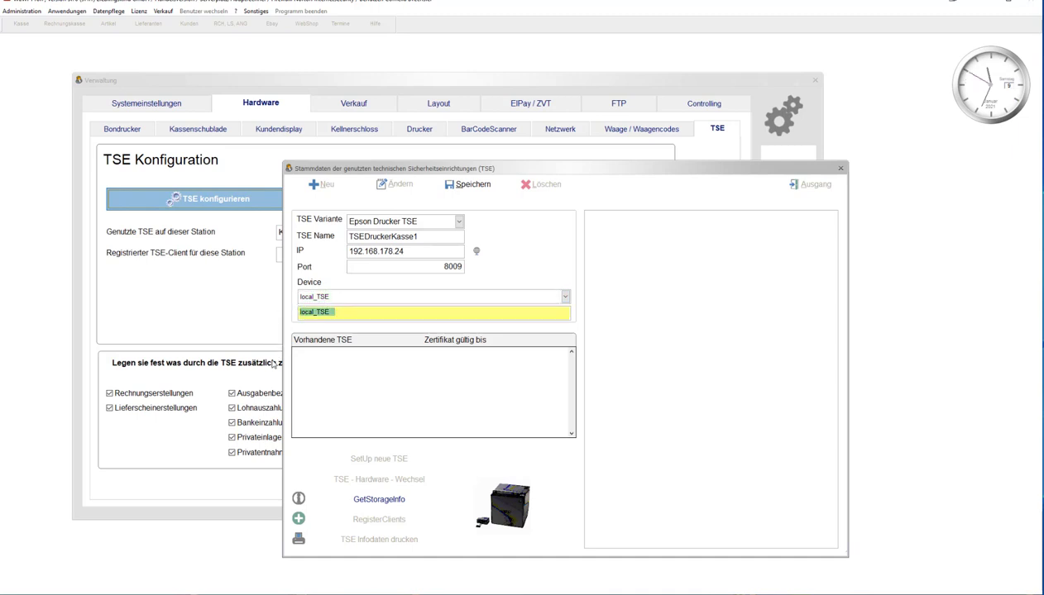
left_click(464, 189)
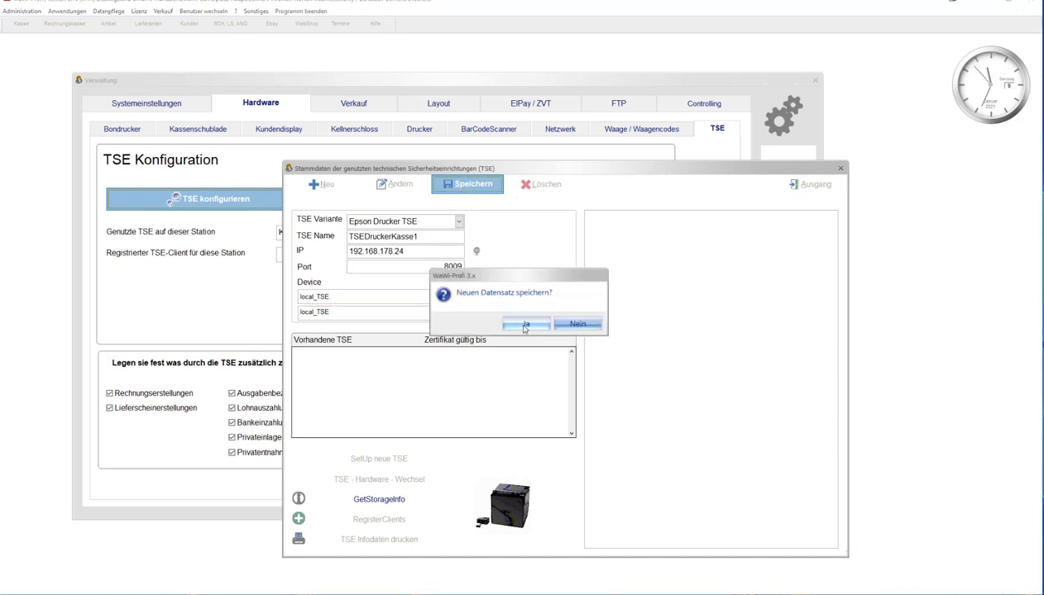
left_click(524, 324)
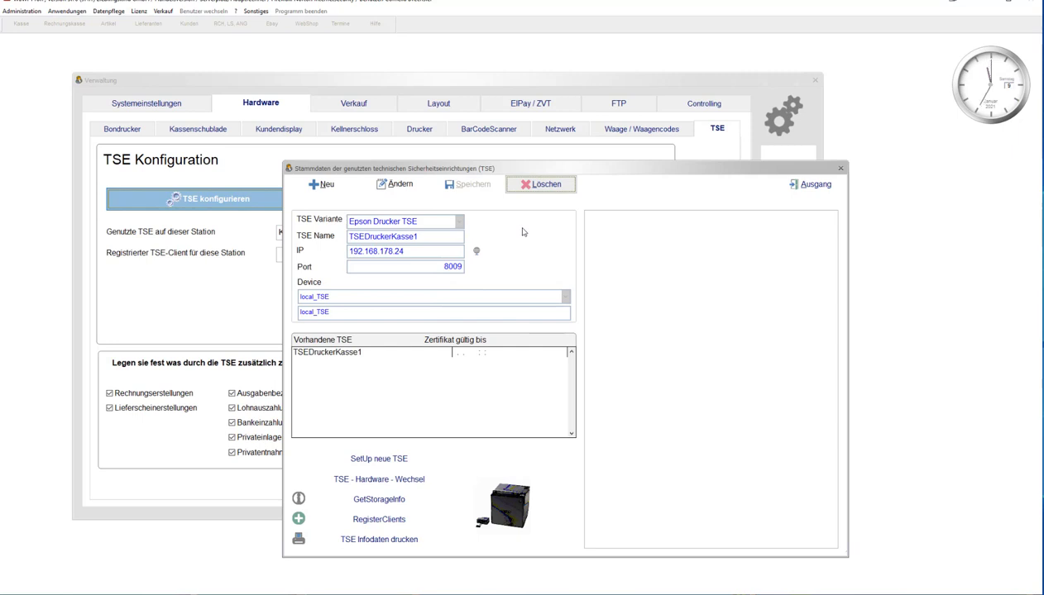
Load the TSE data of TSEDruckerKasse1 and try to run the new TSE setup for it
left_click(319, 351)
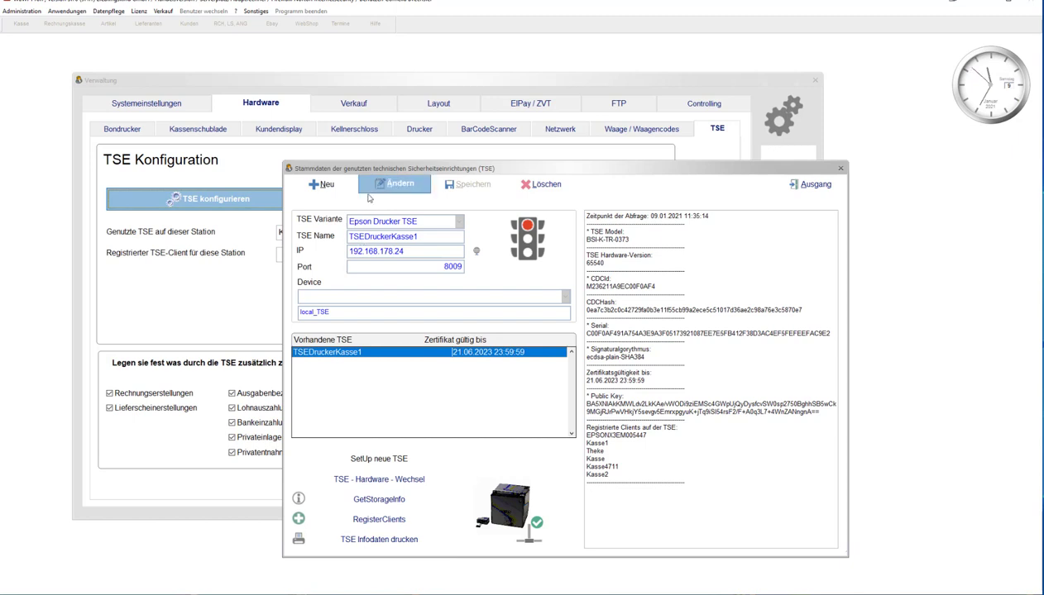
left_click(379, 461)
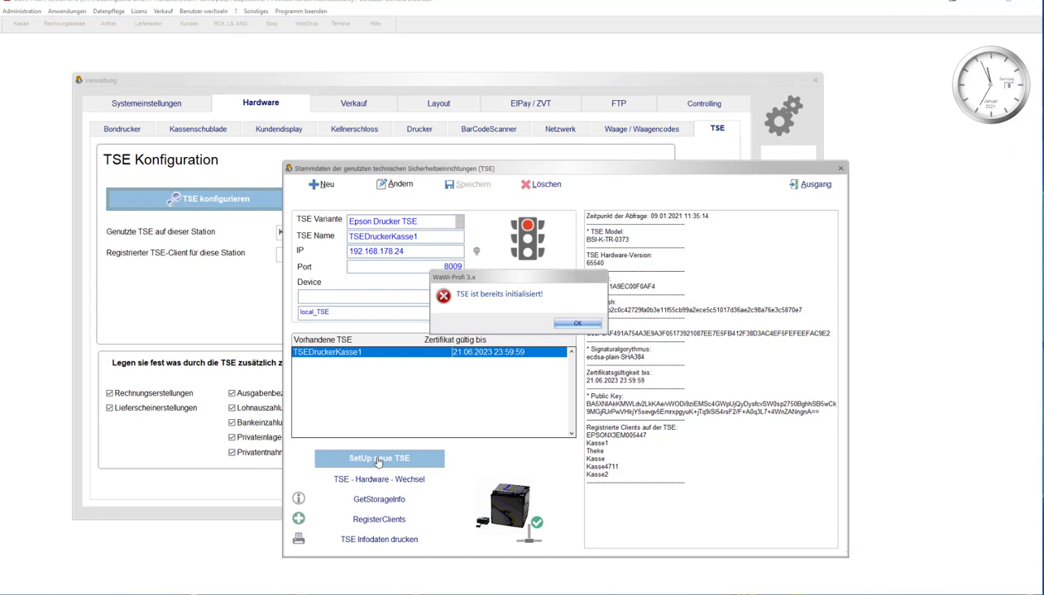
left_click(577, 324)
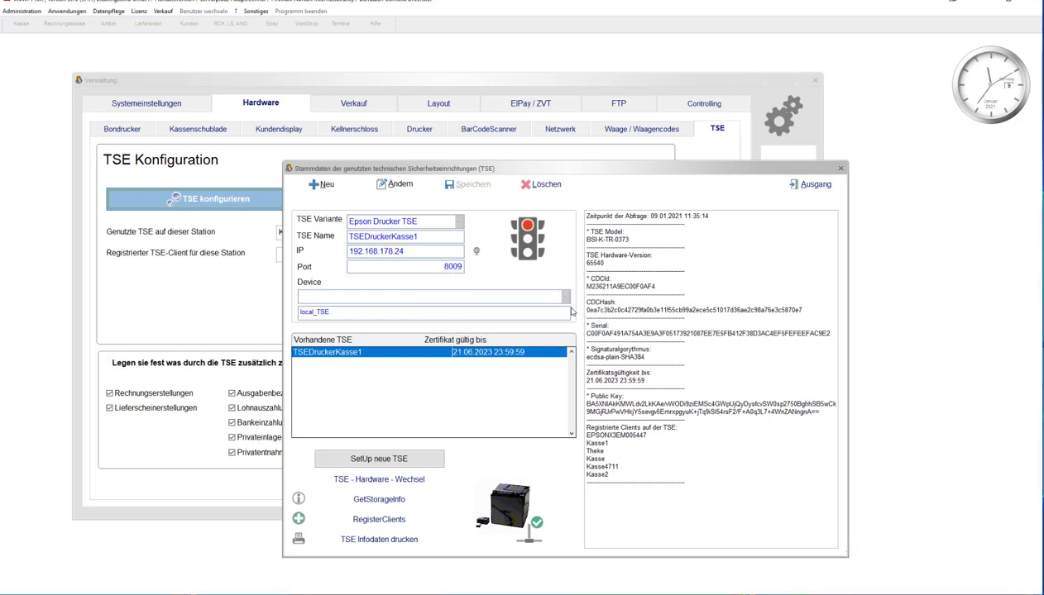
Create another TSE record with the variant Epson TSE Server and the name TSEServer01
left_click(323, 183)
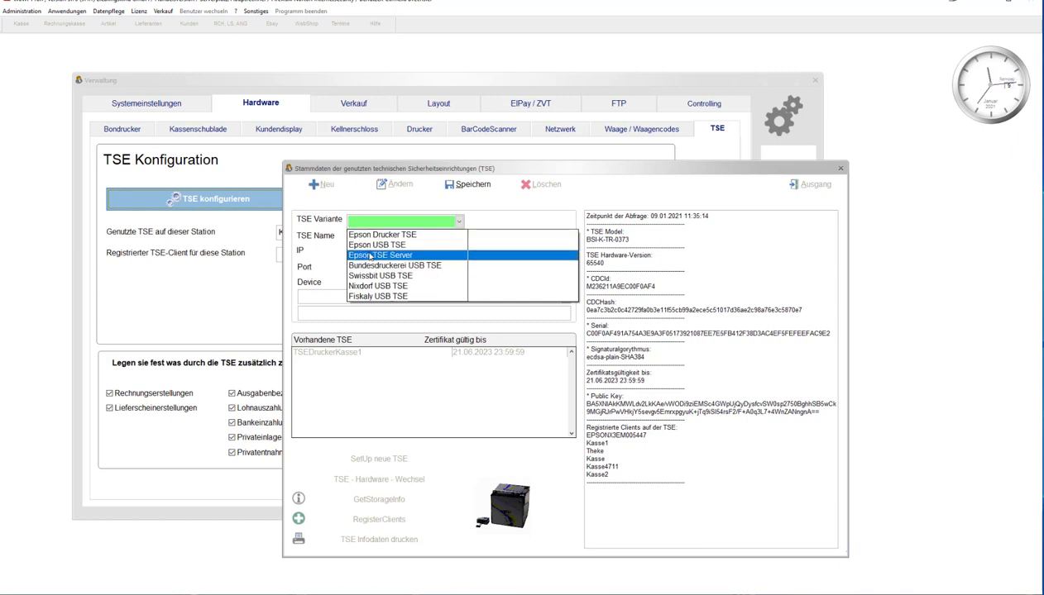
left_click(370, 256)
left_click(374, 238)
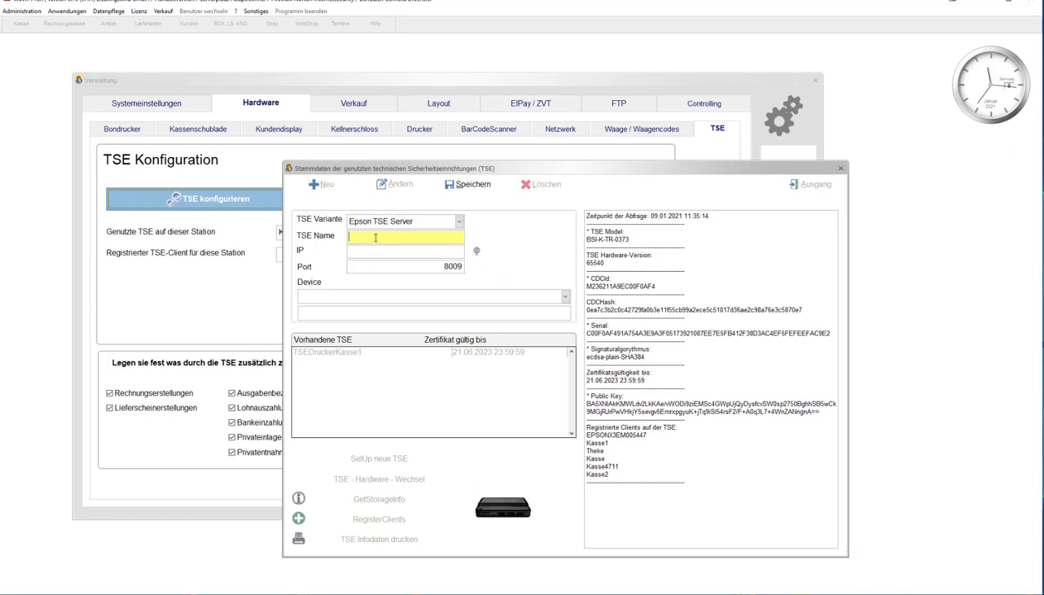
type("Ser")
key("Home")
type("TSE")
key("End")
Switch to the FRITZ!Box network list and copy the IP address of the device IC1AA8EE
left_click(354, 251)
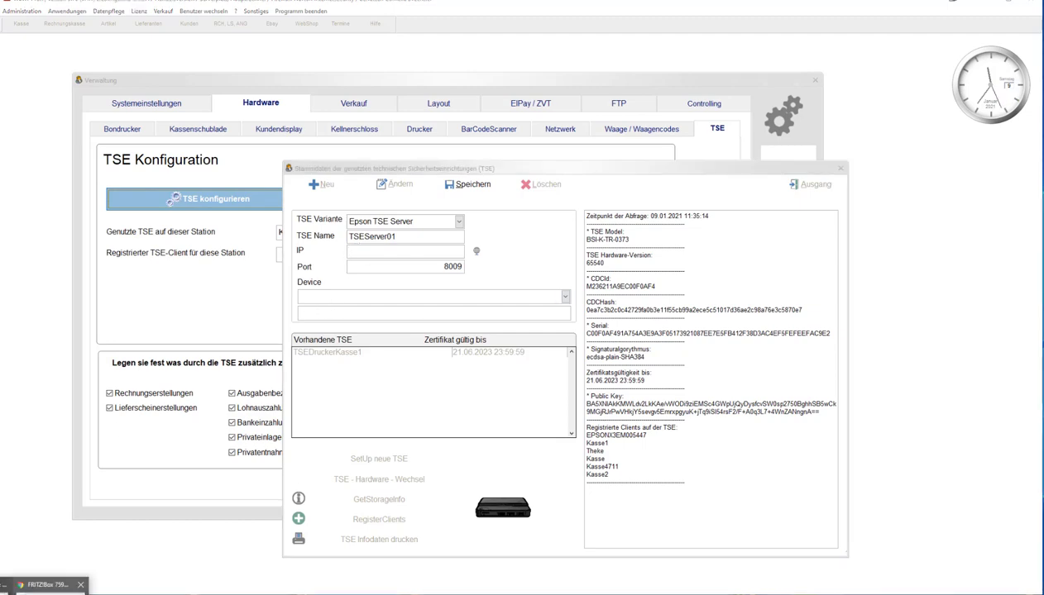
key("alt+Tab")
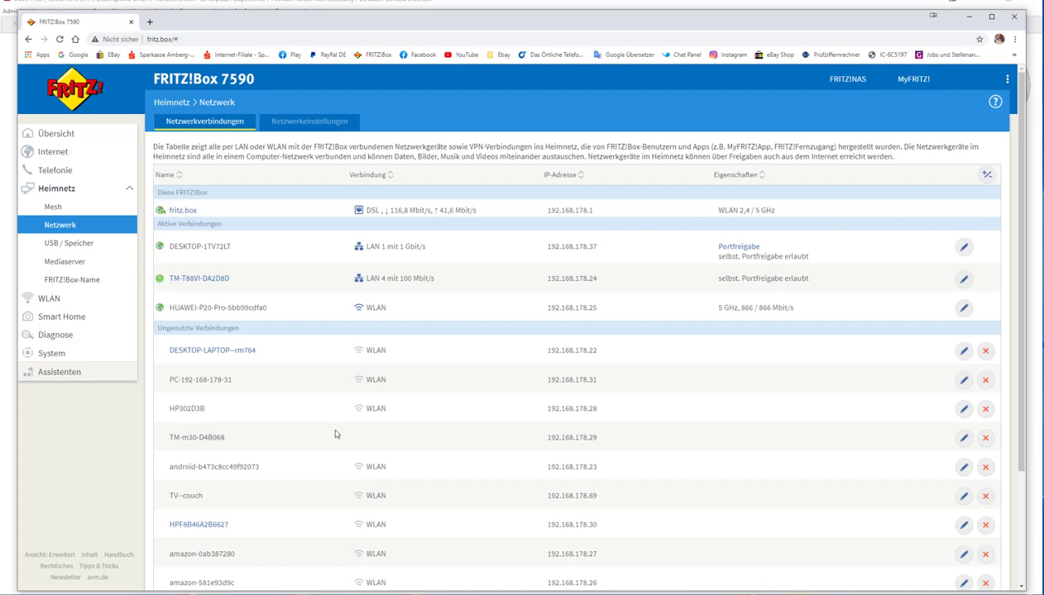
scroll(337, 431, "down", 2)
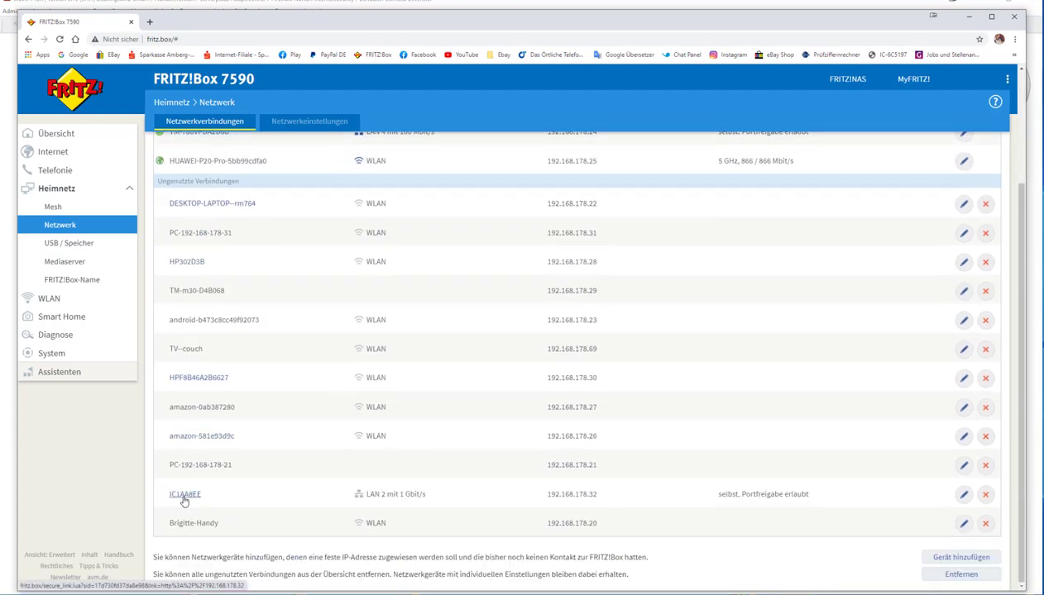
left_click_drag(598, 495, 549, 498)
right_click(558, 496)
left_click(565, 505)
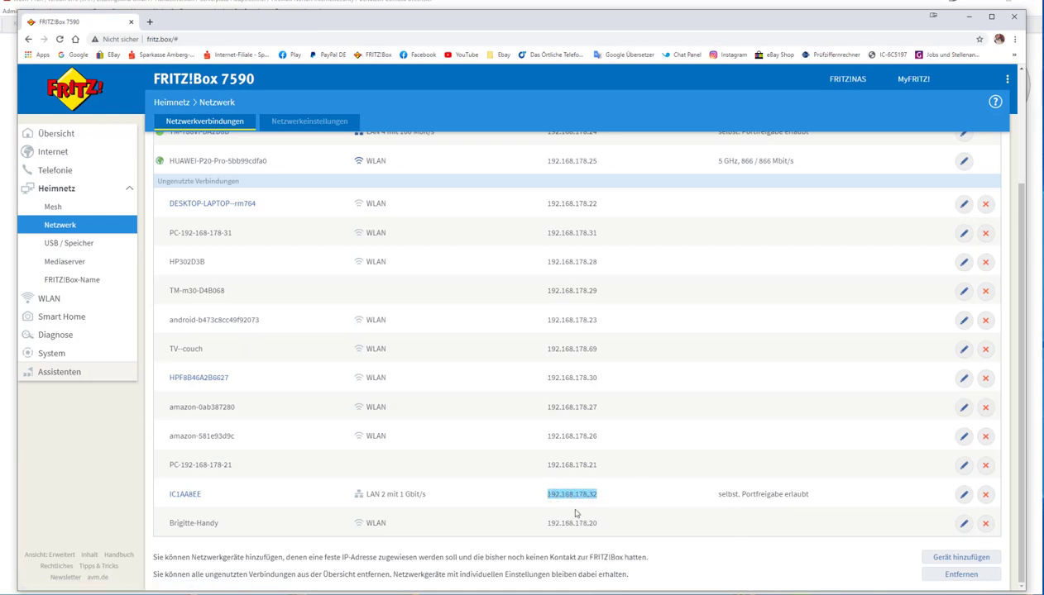
Return to WaWi-Profi and set the IP of the TSEServer01 record to 192.168.178.32
left_click(969, 17)
left_click(372, 251)
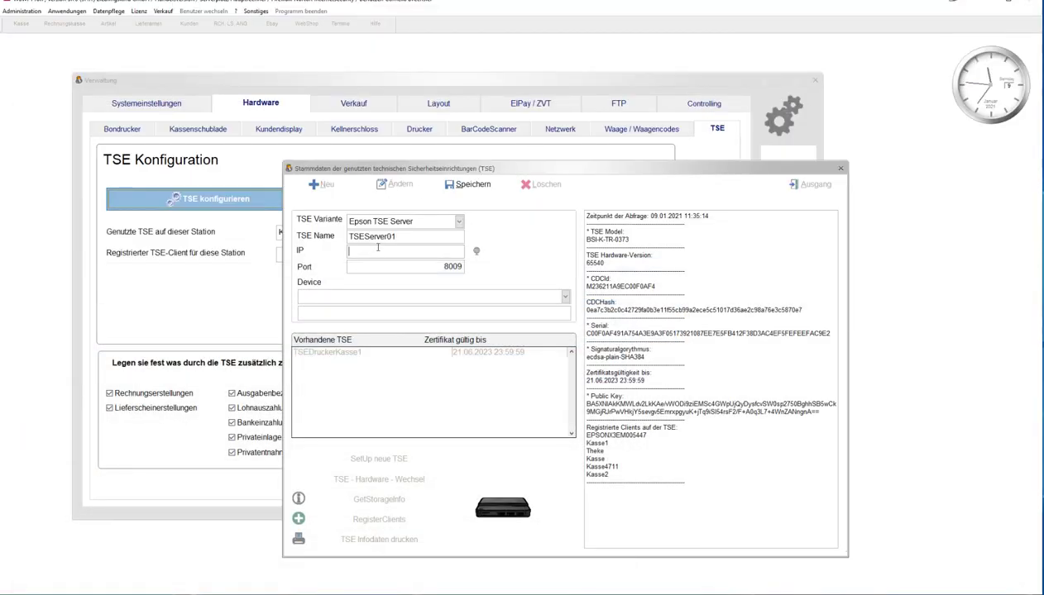
key("ctrl+v")
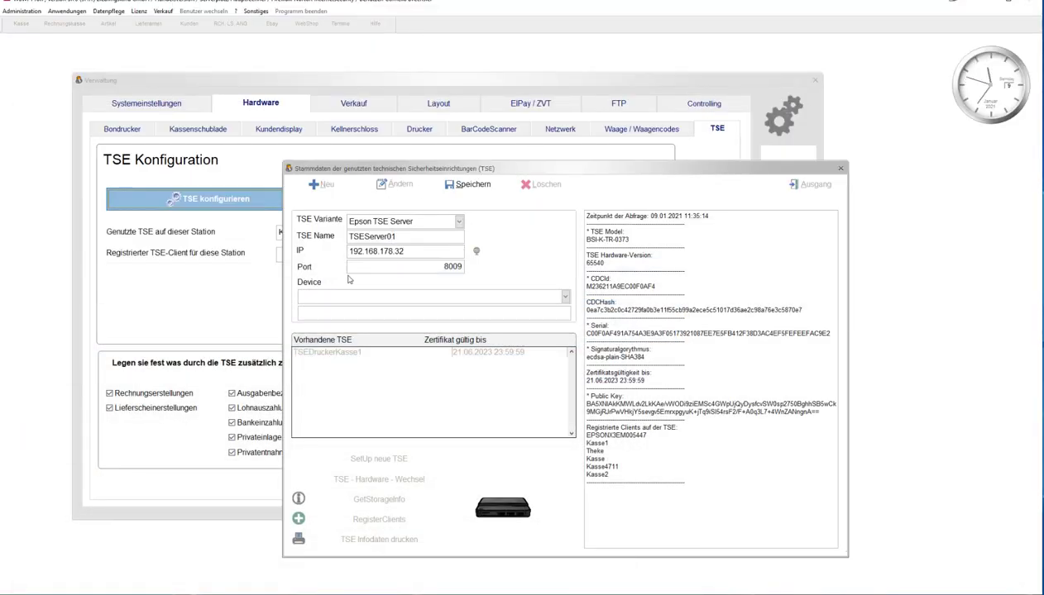
Review the port and the number suffix in the TSE server record's name
left_click(372, 268)
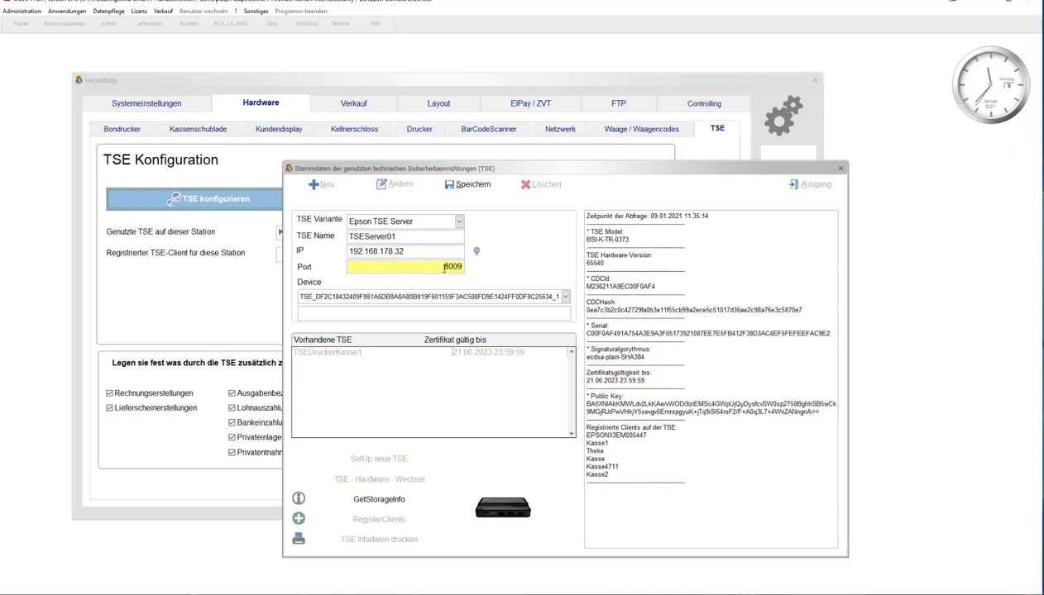
left_click_drag(385, 236, 397, 236)
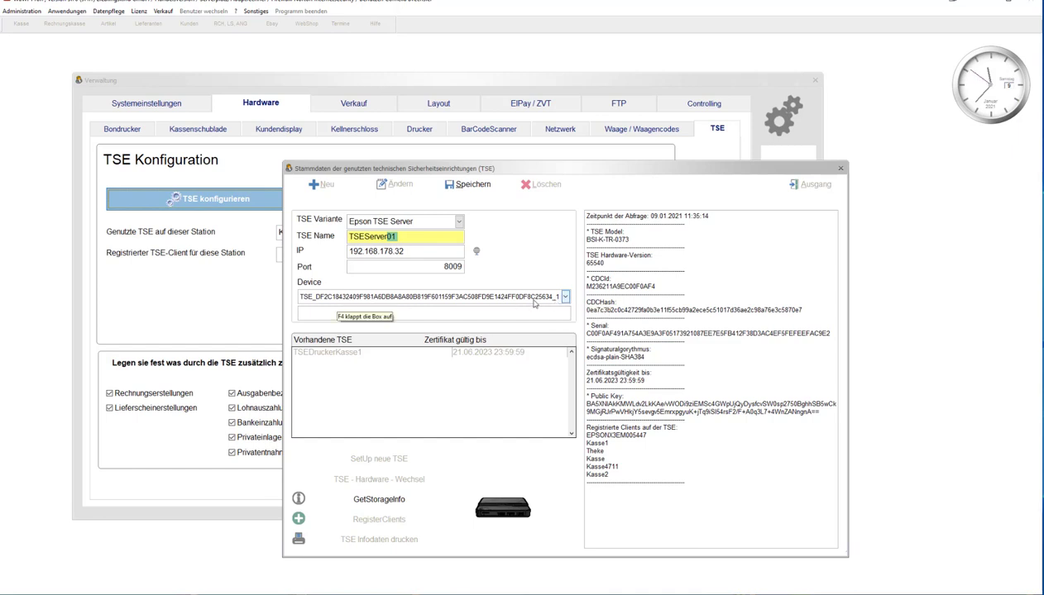
left_click(386, 240)
left_click_drag(387, 240, 399, 238)
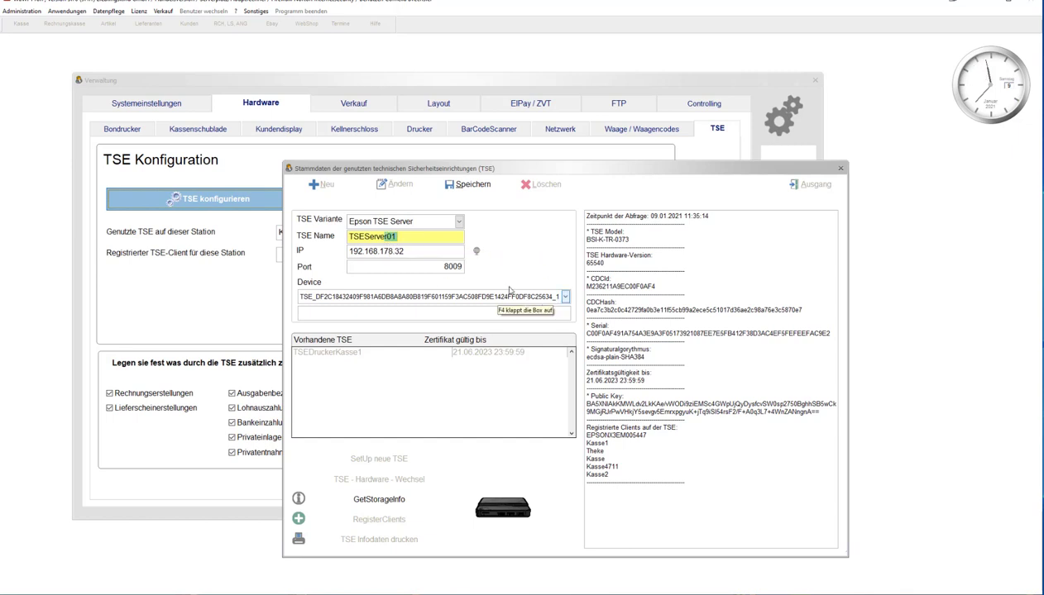
left_click(426, 240)
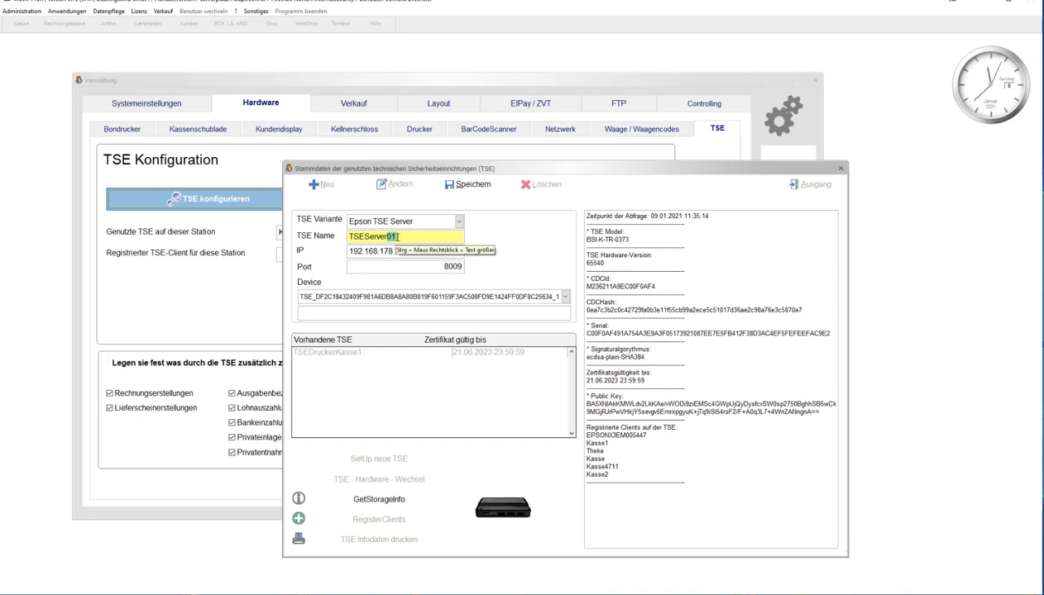
Save the TSE server record with the TSE device ending in _1 and load the TSE data of TSEServer01
left_click(385, 297)
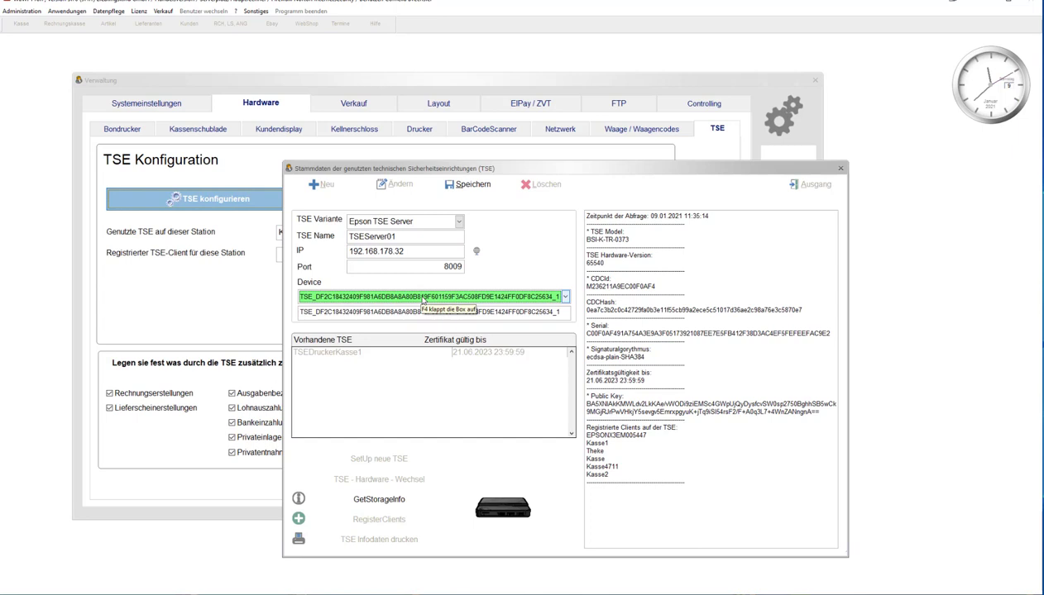
left_click_drag(559, 311, 265, 311)
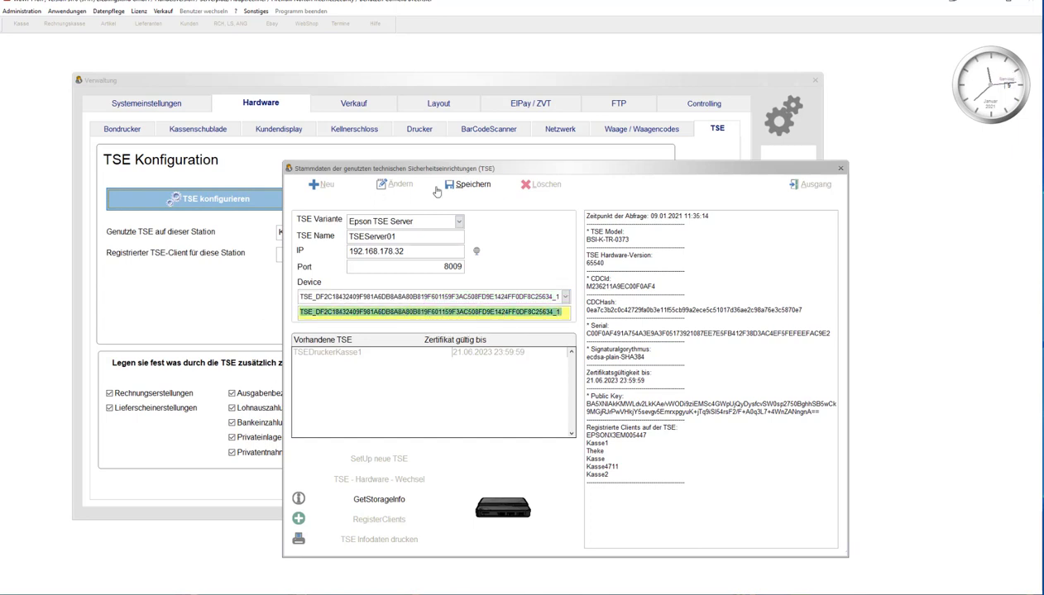
left_click(465, 184)
left_click(527, 327)
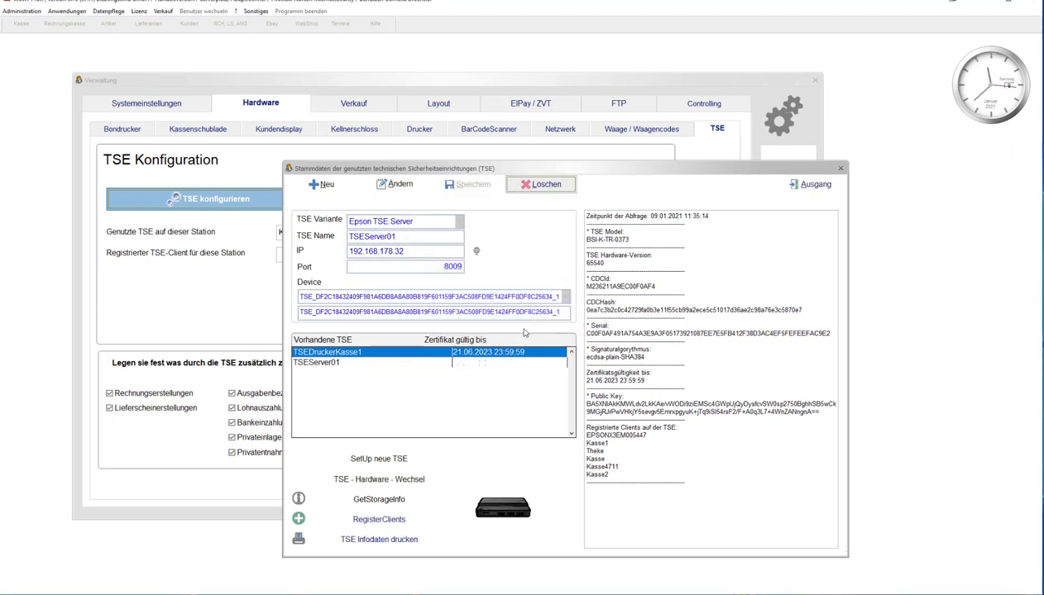
left_click(324, 364)
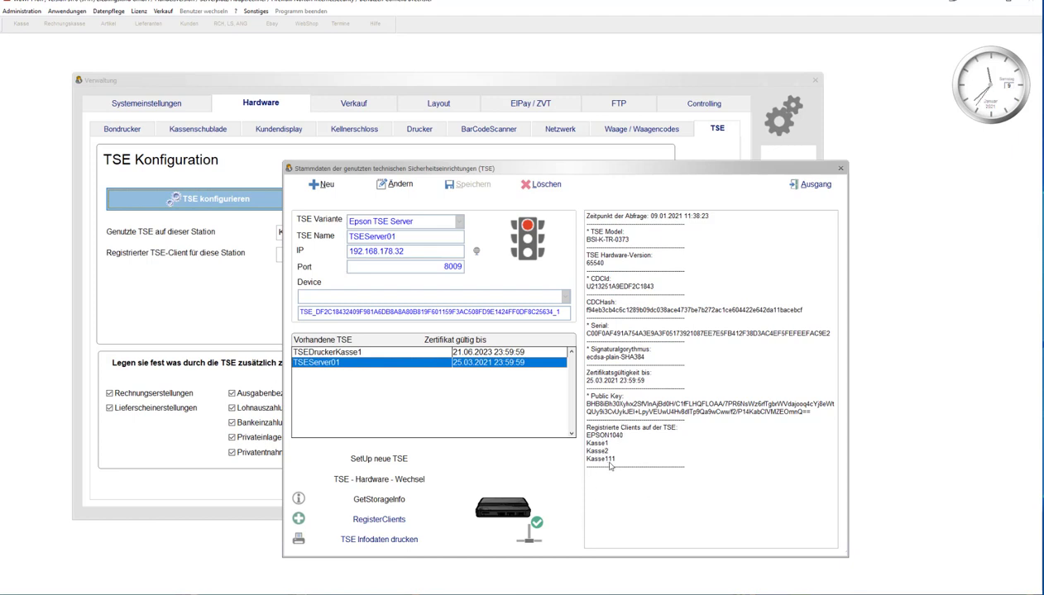
Load the TSE data of TSEDruckerKasse1 and register a new client named Kasse3 on it
left_click(497, 353)
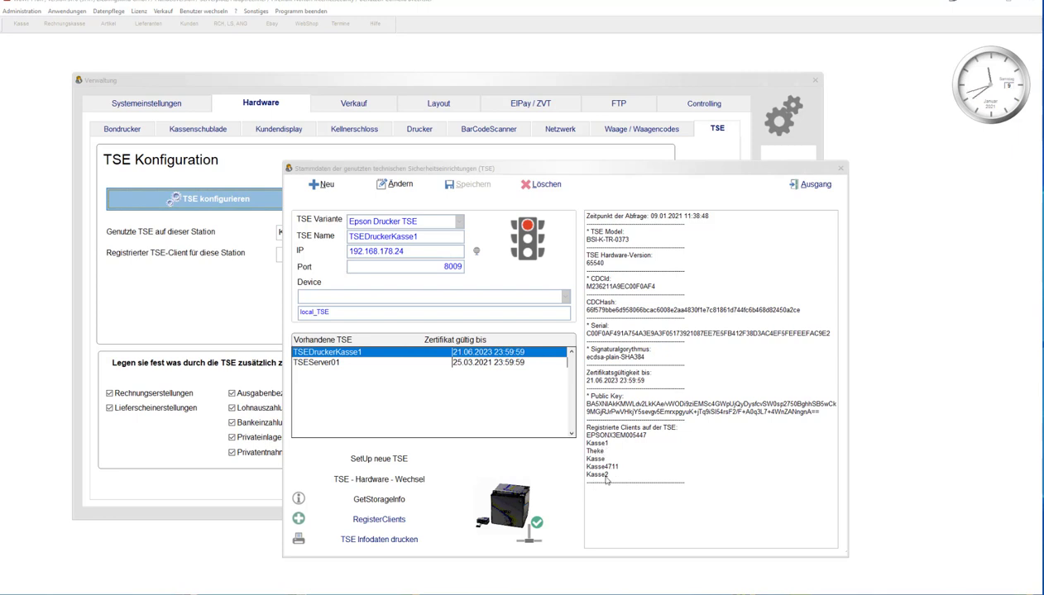
left_click(394, 521)
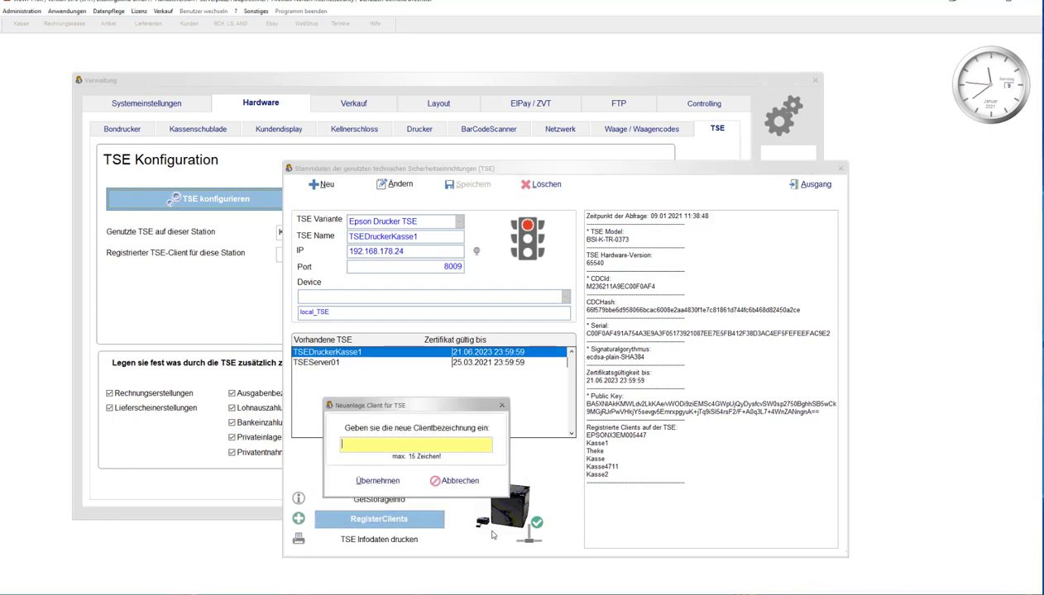
type("Kasse3")
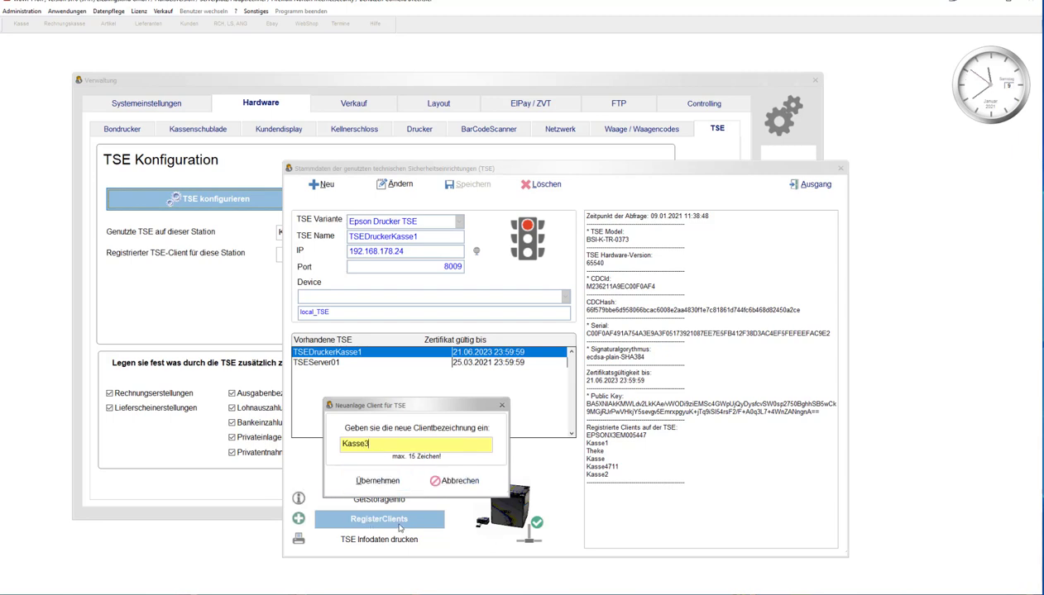
left_click(377, 480)
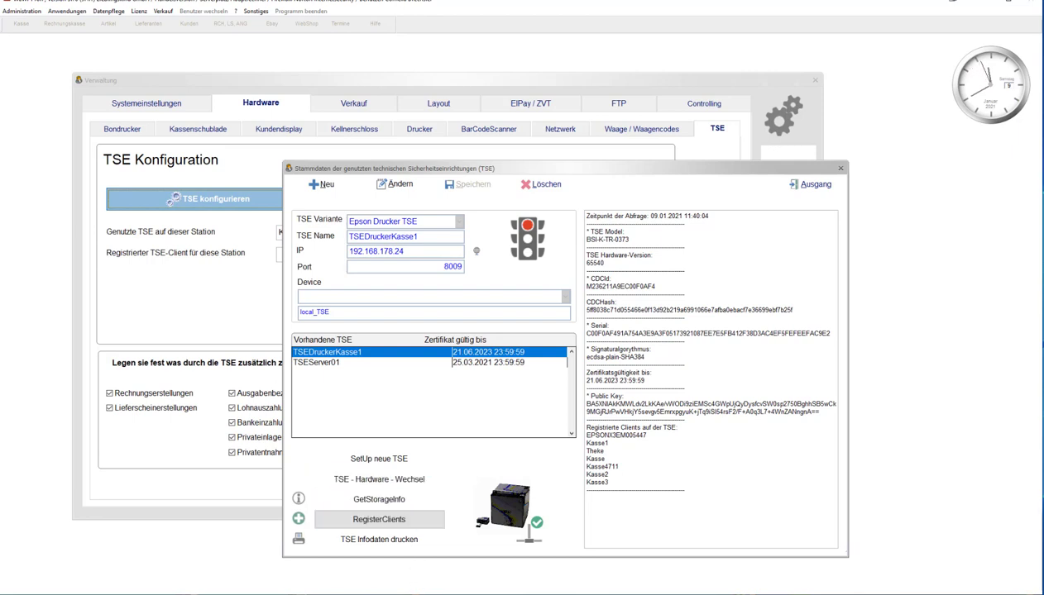
Remove the client Kasse4711 from TSEDruckerKasse1 and preview the printout of its TSE information data
left_click(401, 521)
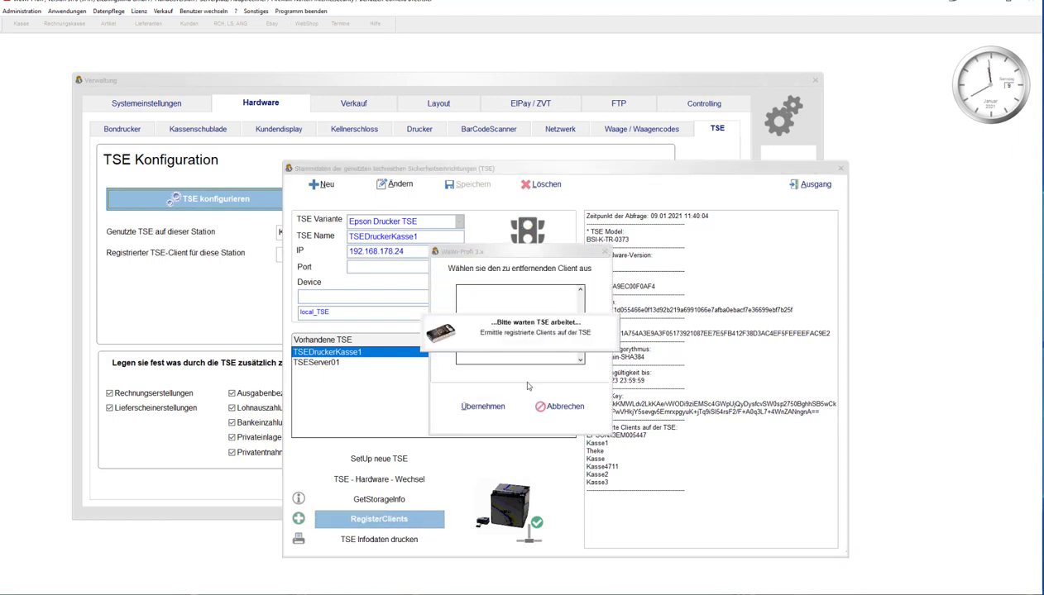
left_click(487, 325)
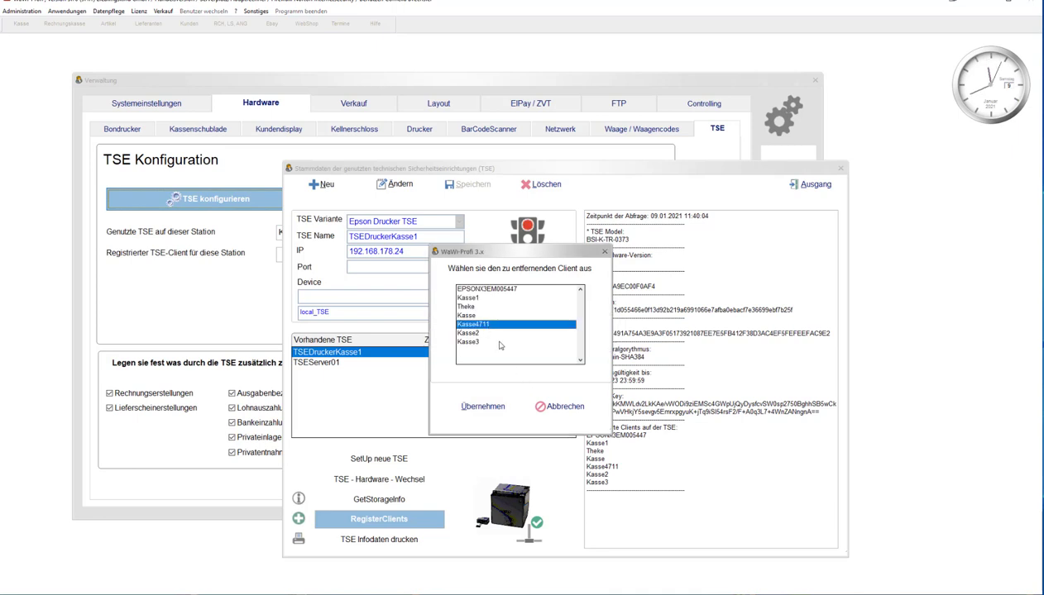
left_click(479, 407)
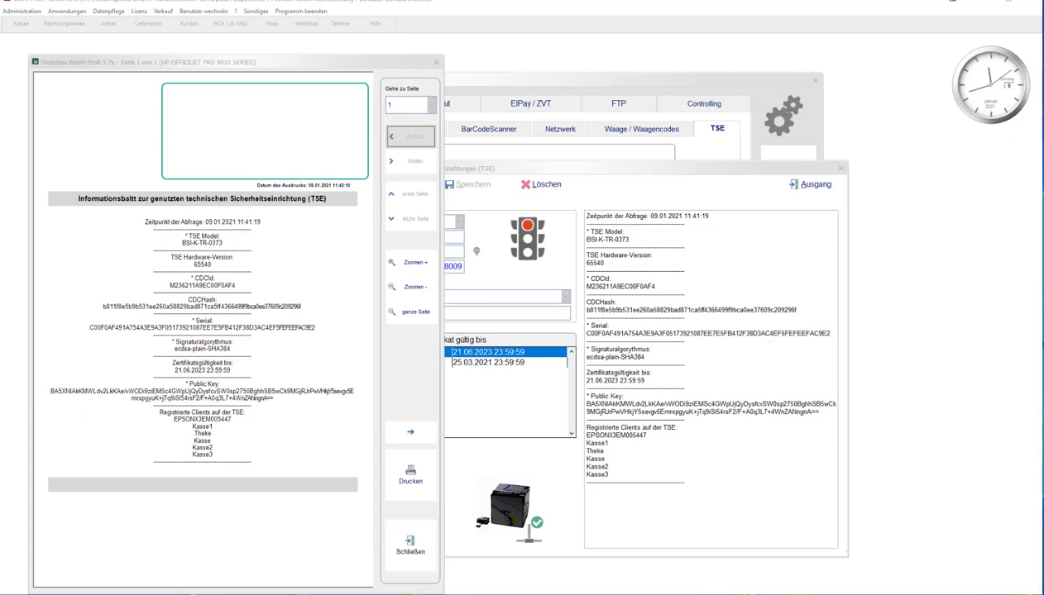
key("Escape")
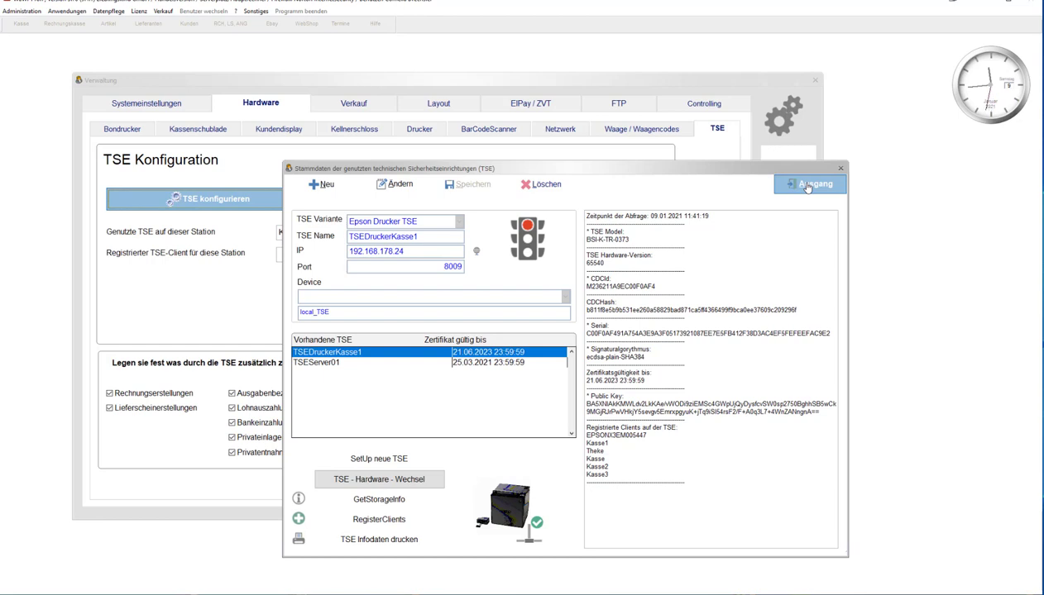
Leave the TSE master data and assign TSEServer01 with the registered client Kasse1 to this station
left_click(807, 187)
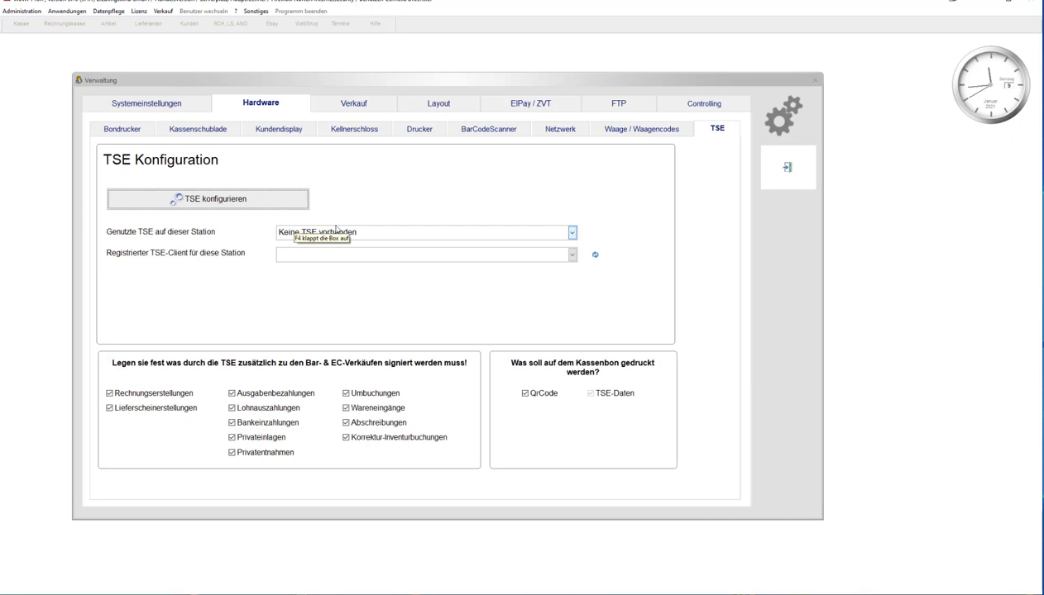
left_click(403, 238)
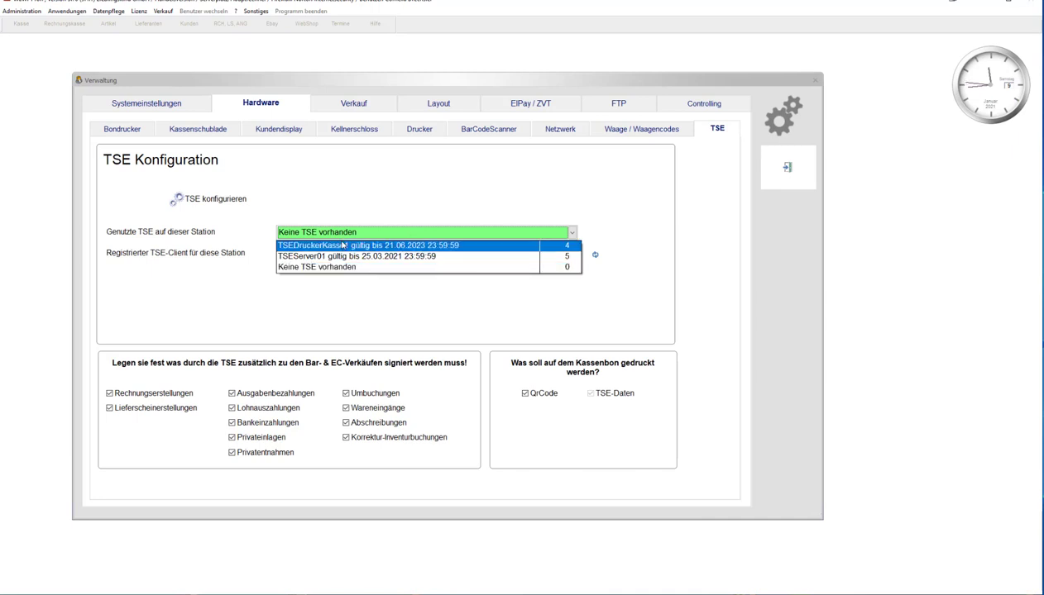
left_click(312, 256)
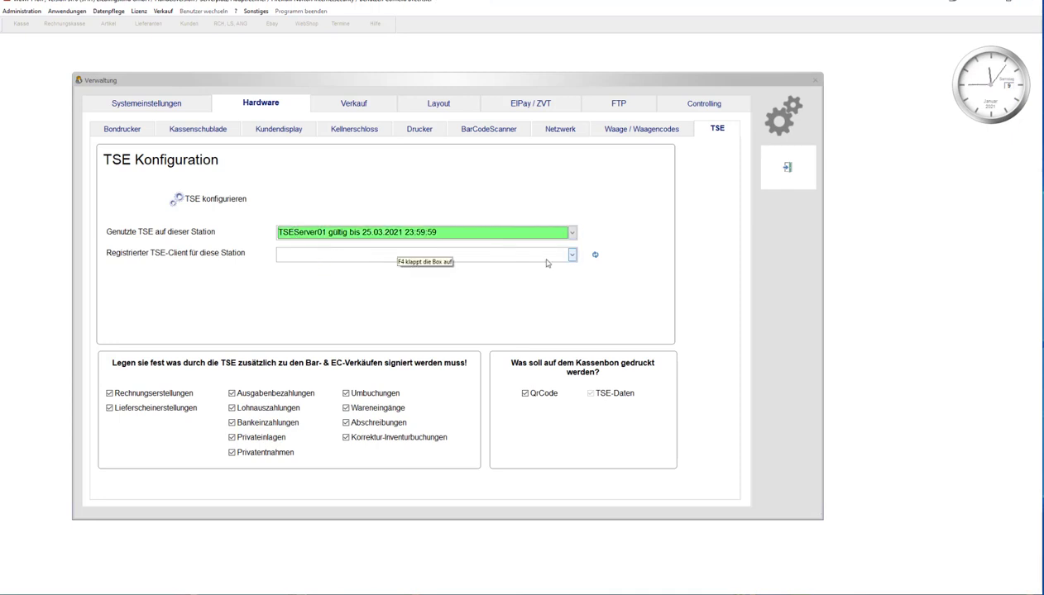
left_click(572, 255)
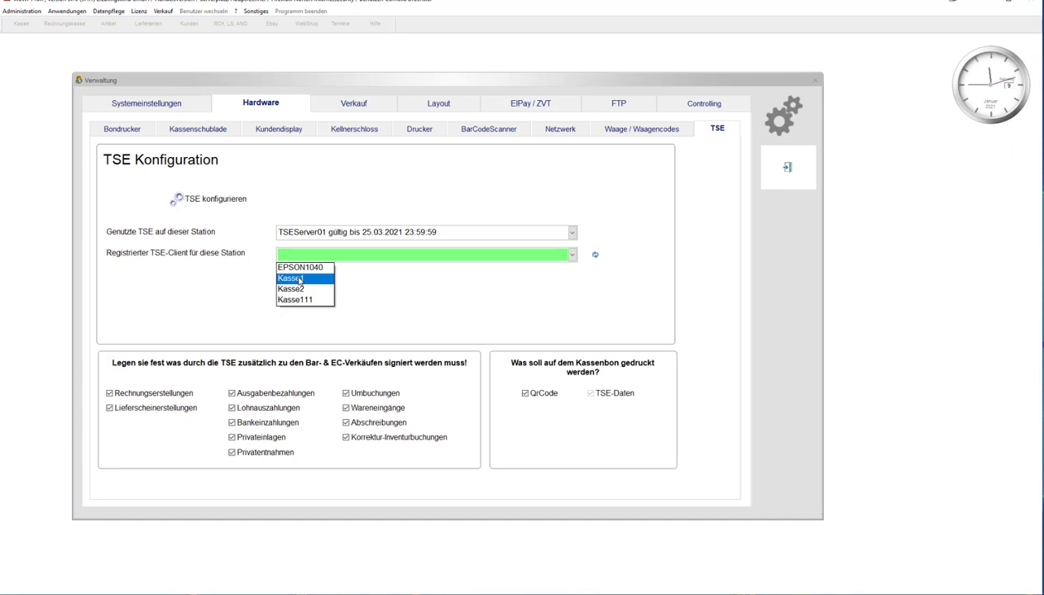
left_click(298, 279)
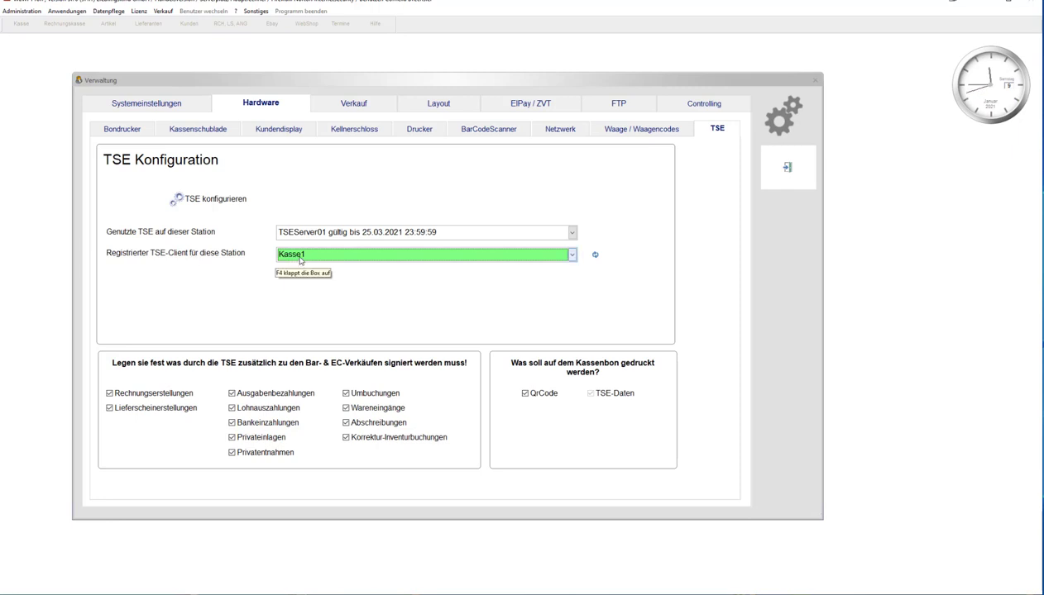
Open the web configuration page of TSEDruckerKasse1, sign in with user name epson and the account password, view its address and close the page
left_click(225, 204)
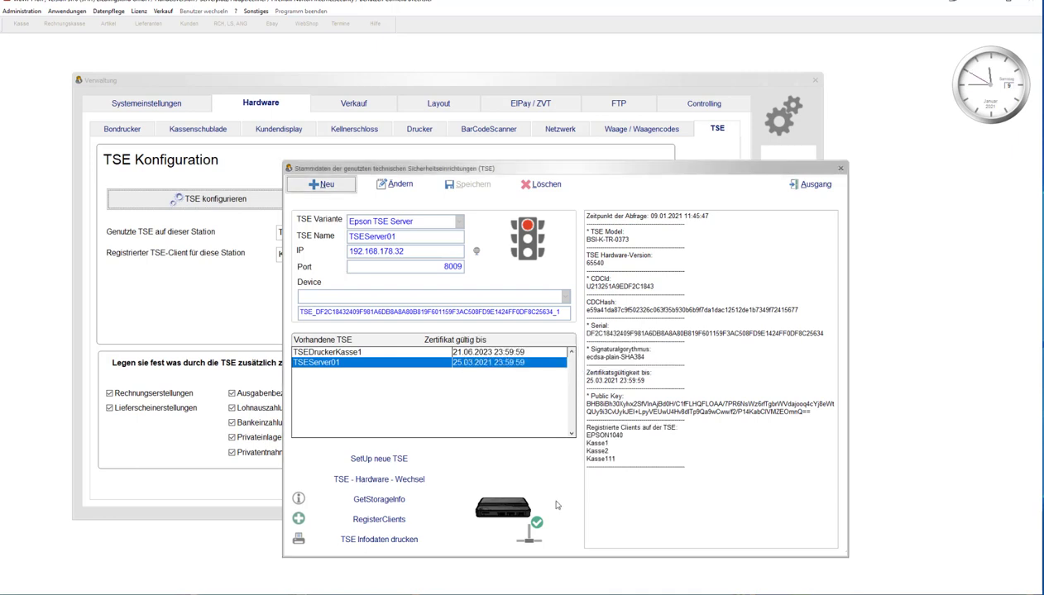
left_click(335, 354)
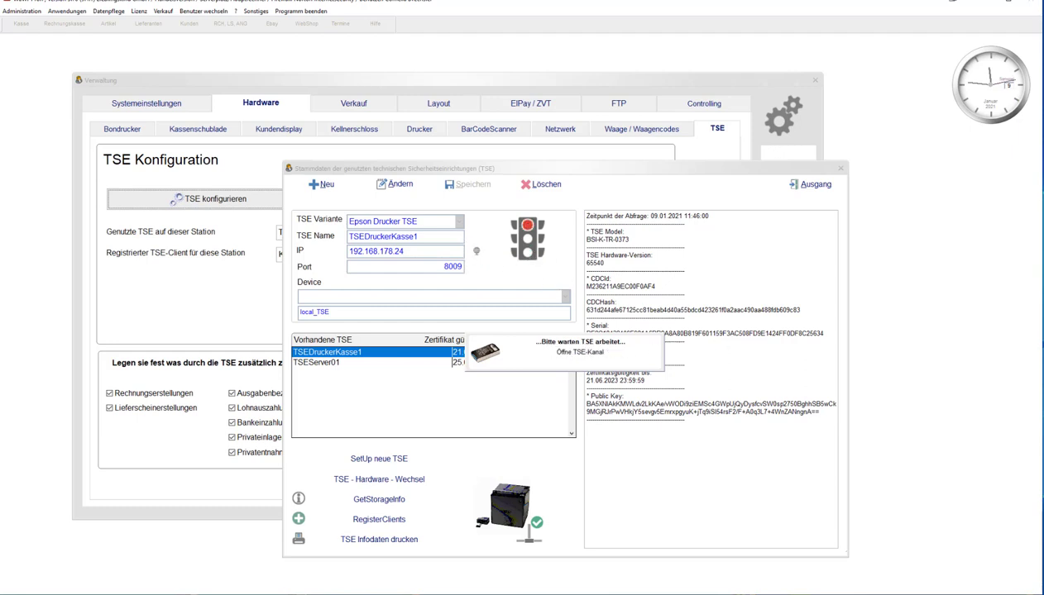
left_click(476, 250)
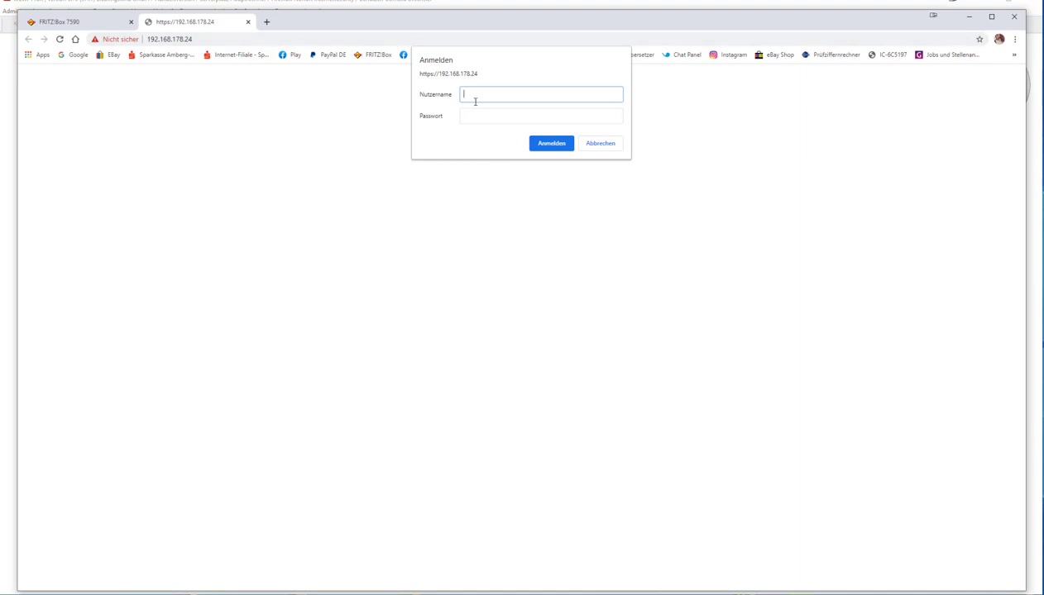
key("Tab")
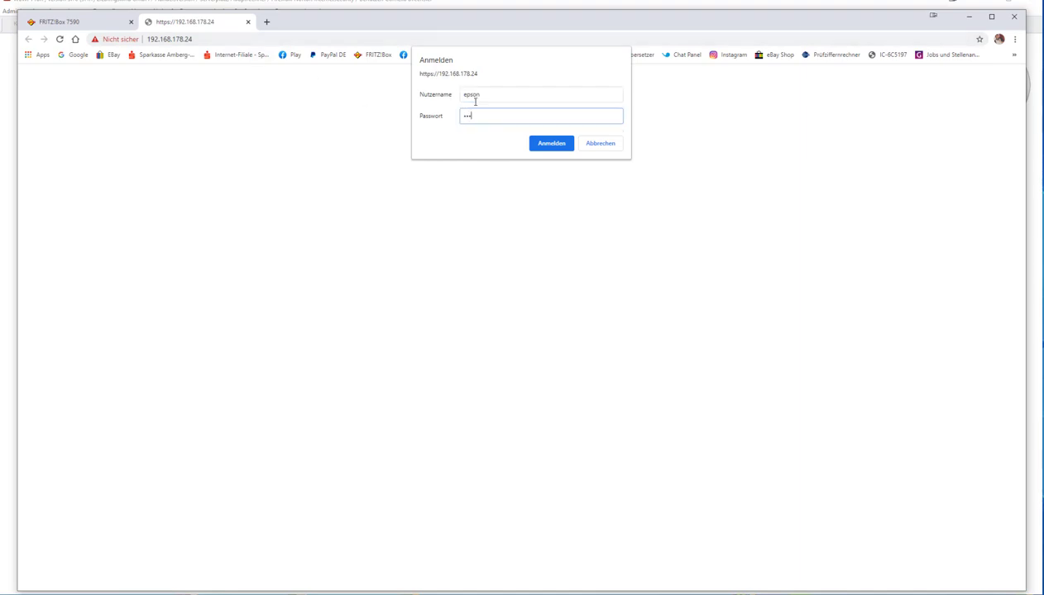
key("Return")
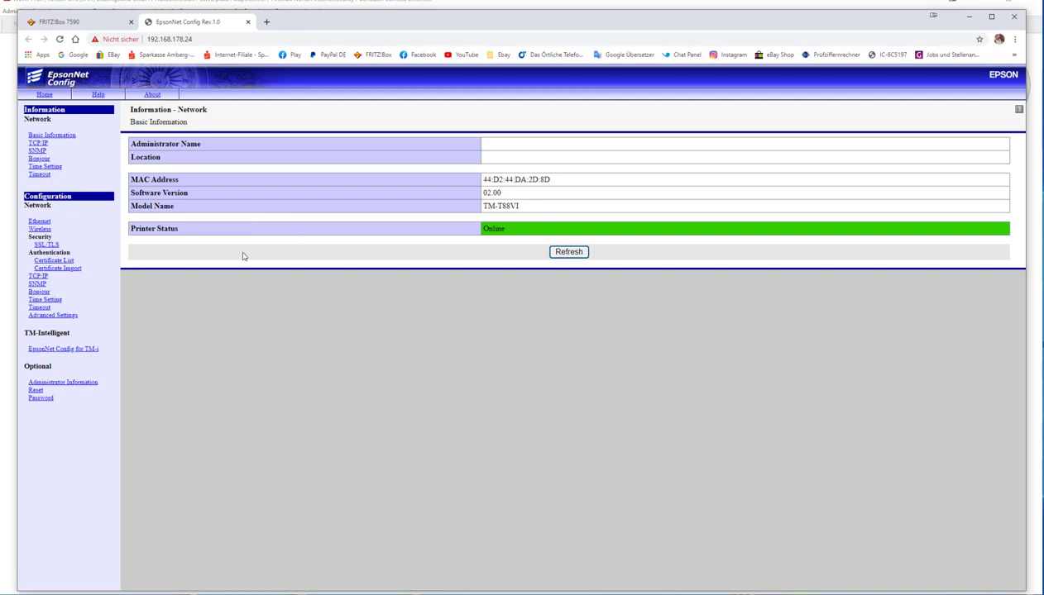
left_click(197, 39)
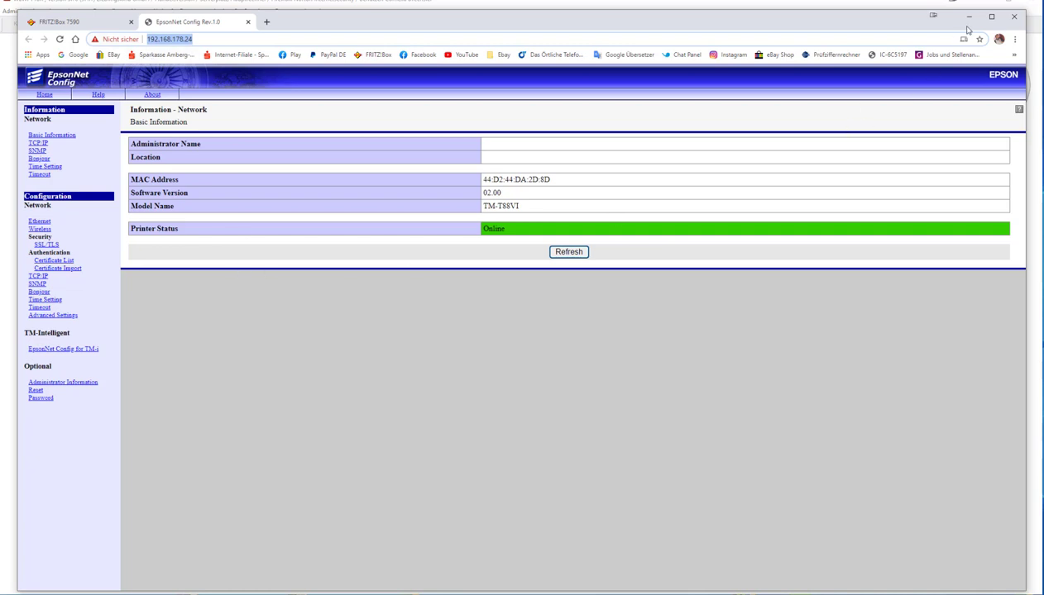
left_click(249, 22)
left_click(969, 16)
View the web configuration login page of TSEServer01, close it and return to the station's TSE configuration
left_click(314, 363)
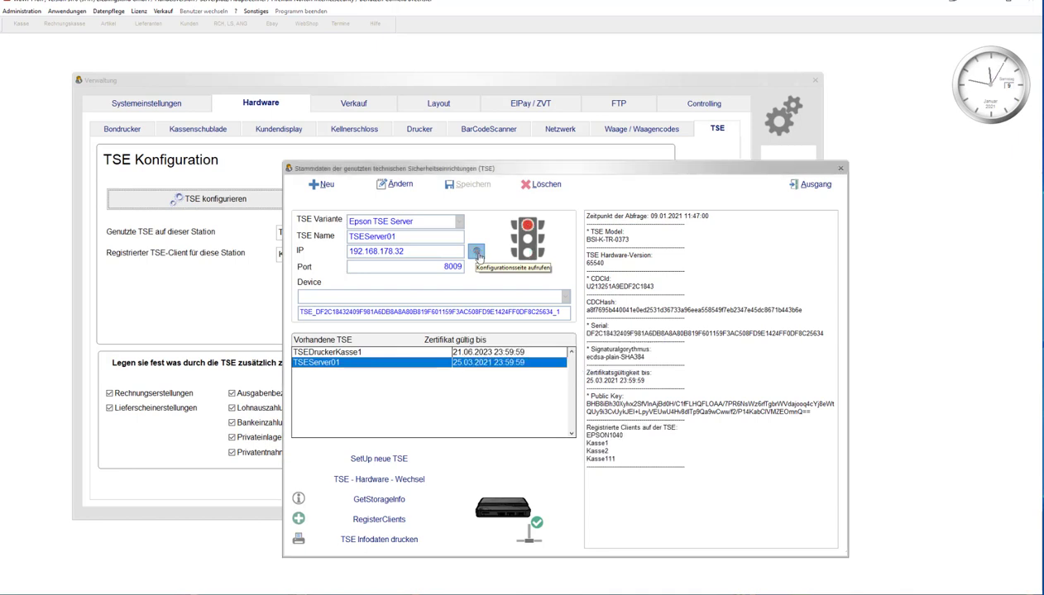
left_click(477, 253)
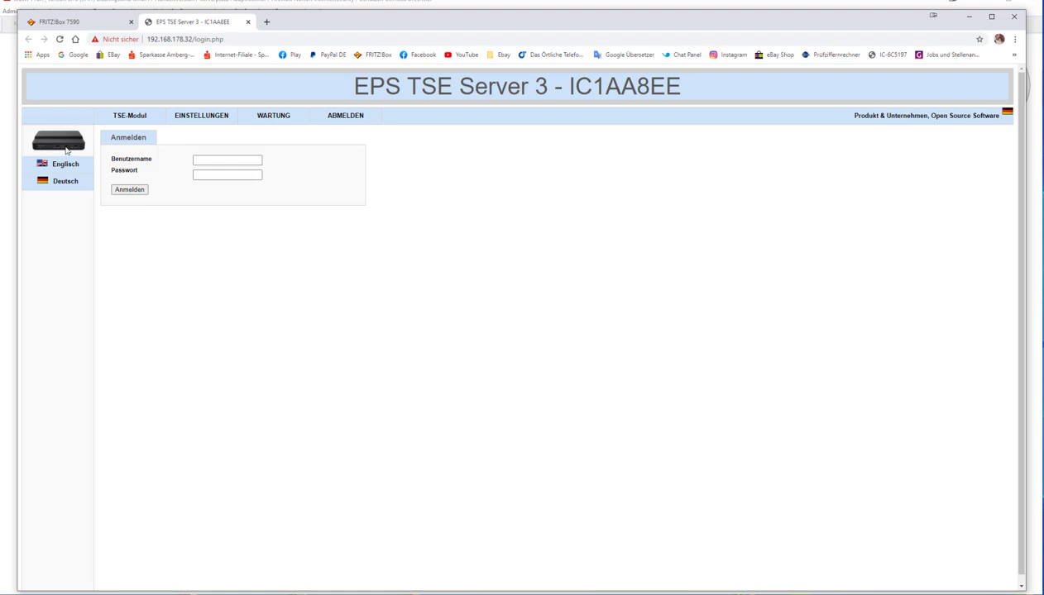
left_click(196, 159)
left_click(382, 213)
left_click(247, 21)
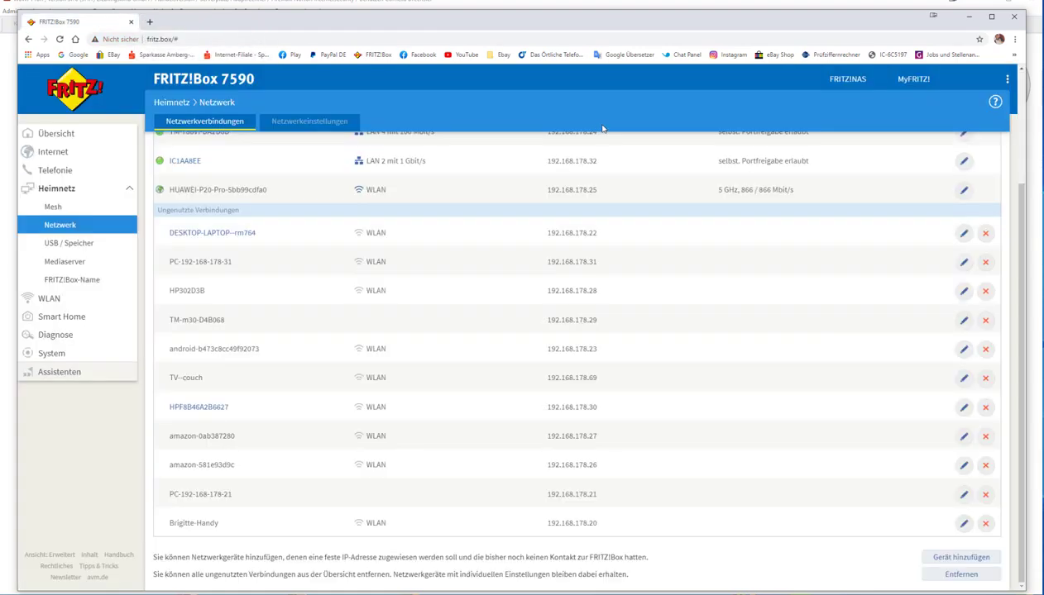
left_click(968, 17)
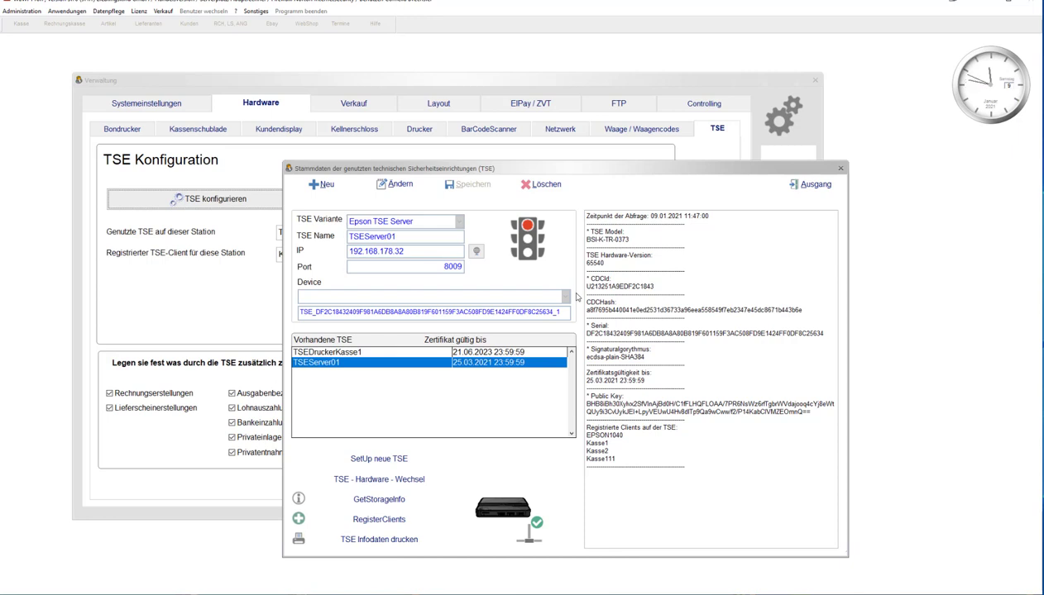
left_click(808, 193)
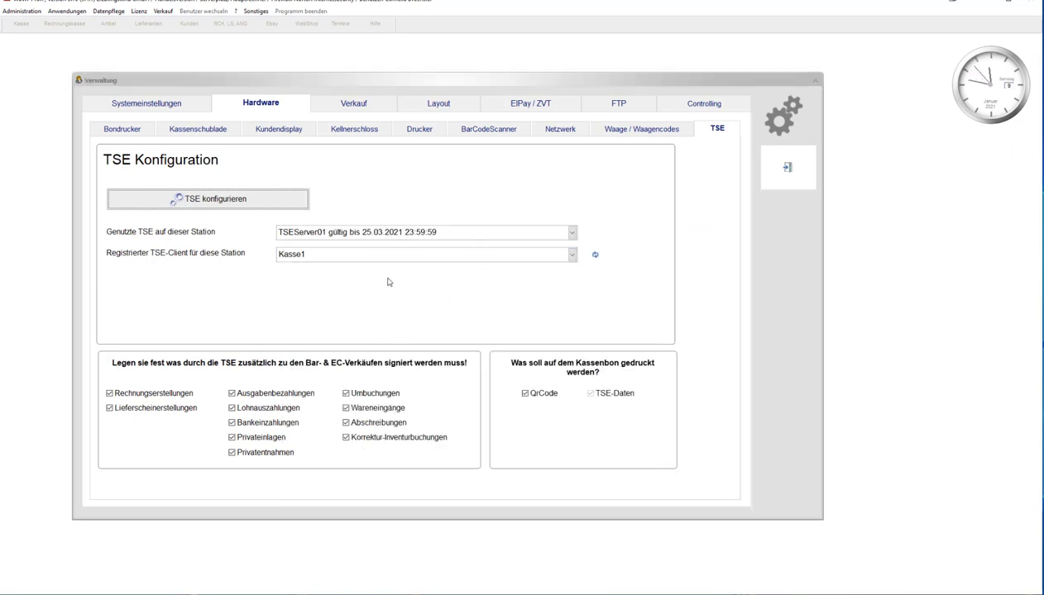